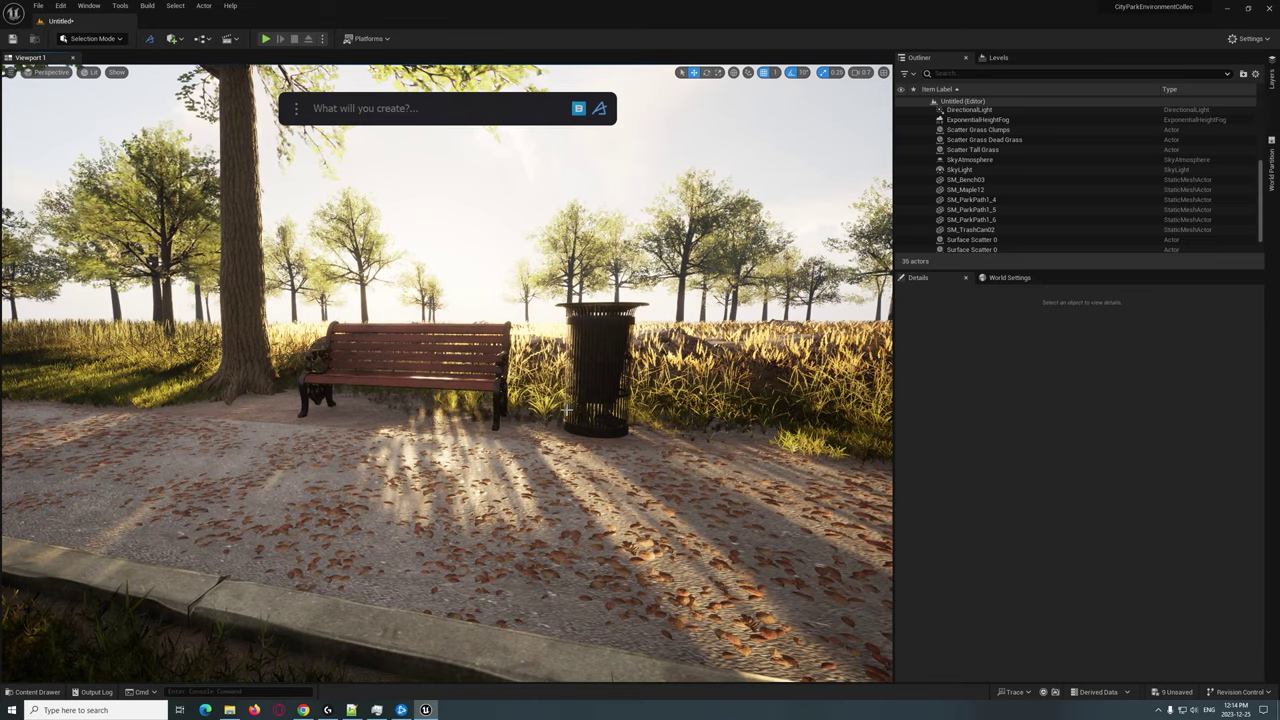
mouse_move(436, 407)
right_mouse_down()
mouse_move(400, 470)
mouse_move(445, 430)
mouse_move(436, 407)
mouse_move(385, 395)
mouse_move(436, 407)
mouse_move(200, 415)
mouse_move(510, 402)
mouse_move(500, 405)
mouse_move(490, 390)
mouse_move(510, 375)
mouse_move(522, 385)
mouse_move(508, 392)
mouse_move(512, 455)
mouse_move(436, 407)
right_mouse_up()
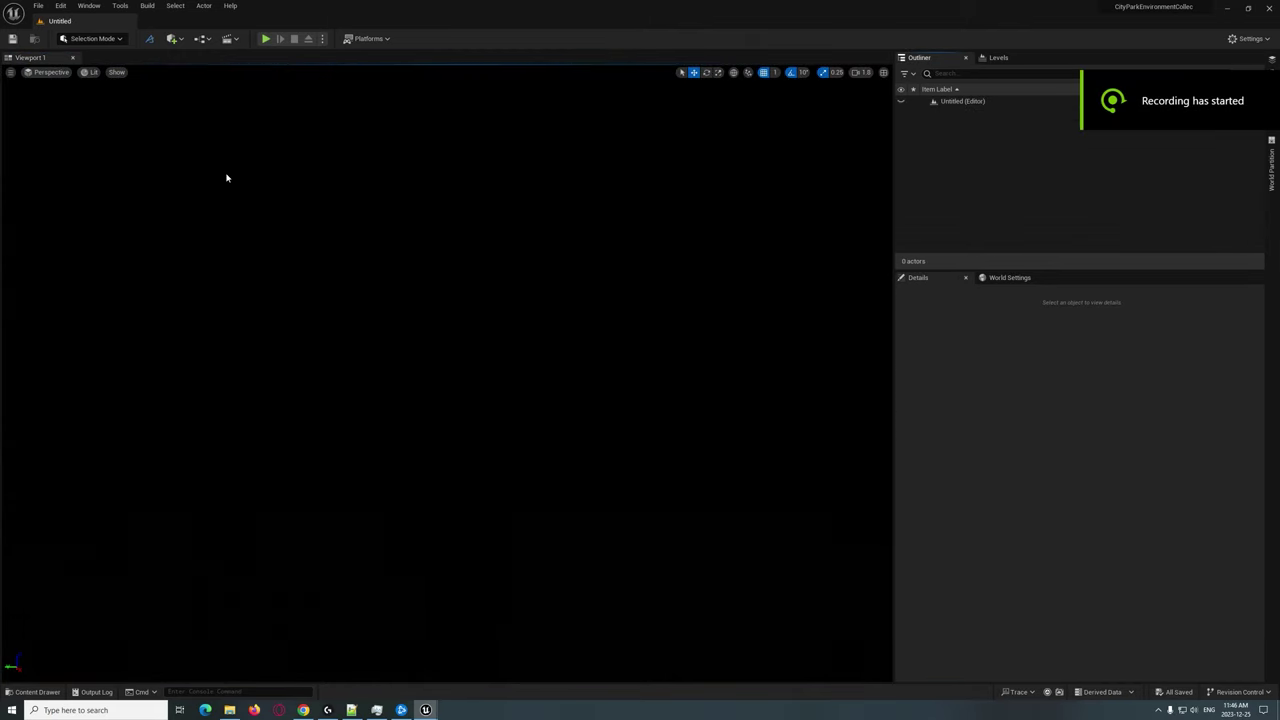
left_click(38, 5)
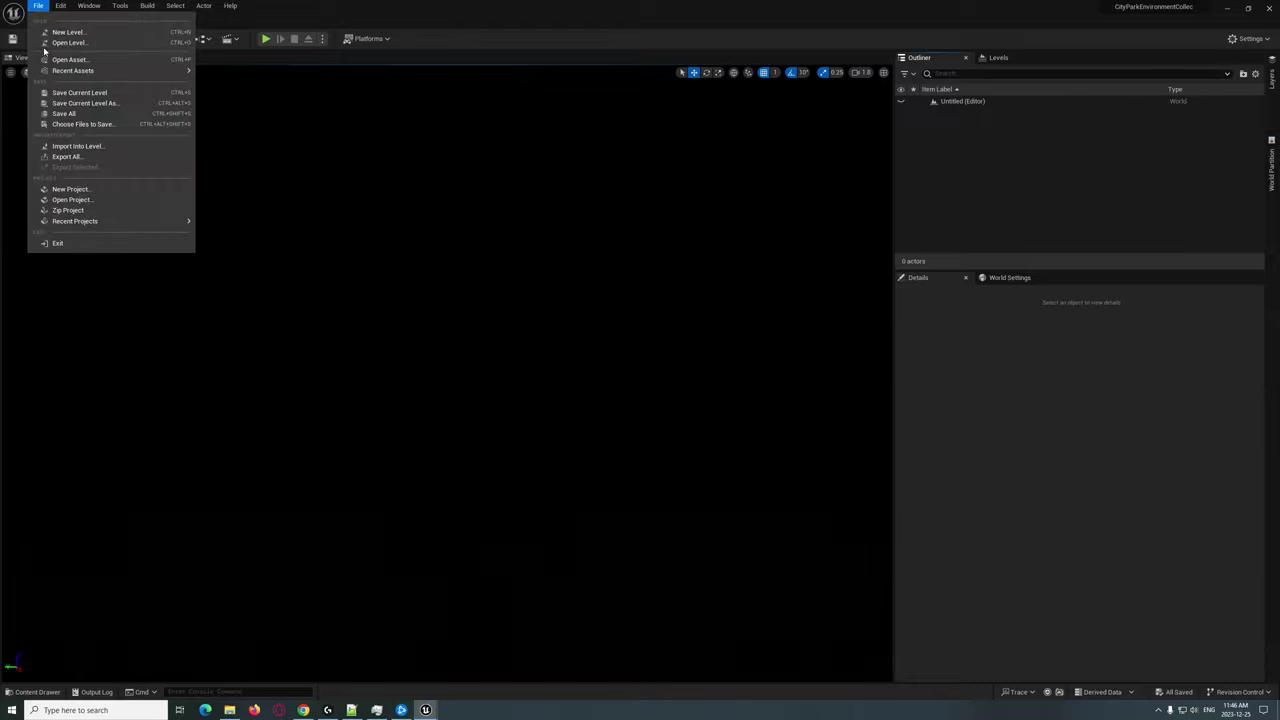
left_click(430, 4)
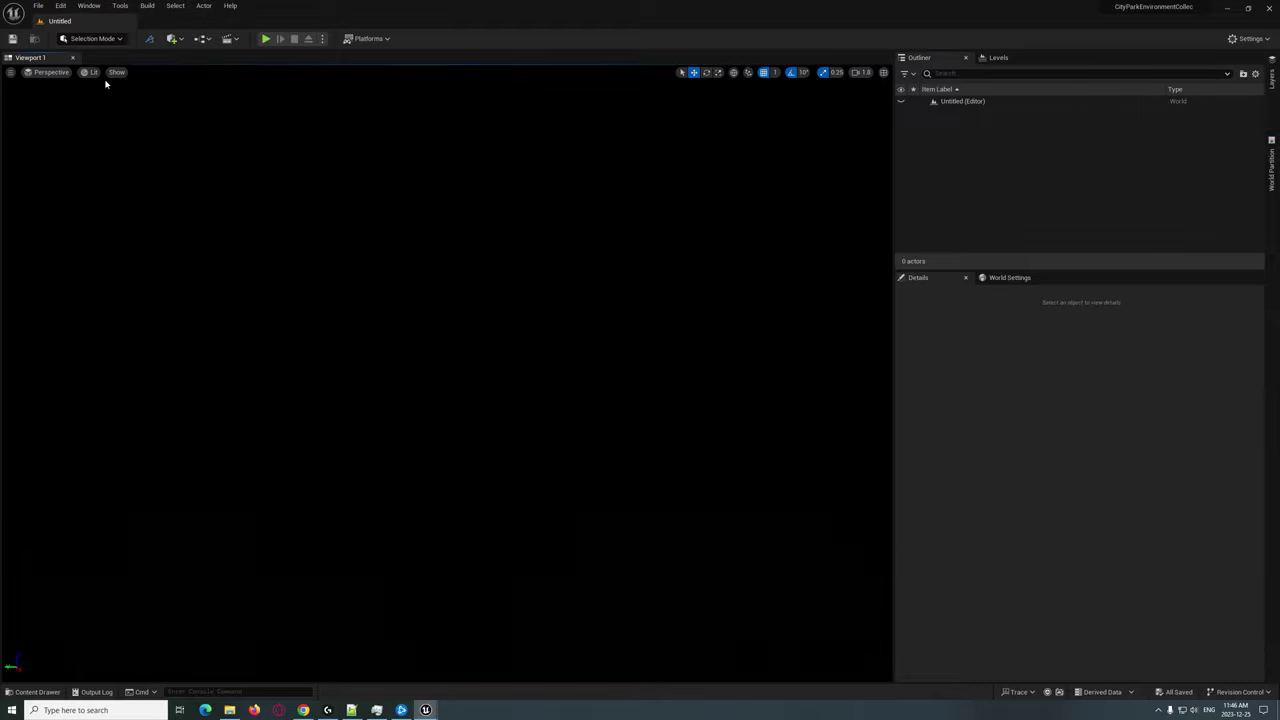
- Open the Env. Light Mixer and create a sky light and an atmospheric light in the empty level
left_click(88, 5)
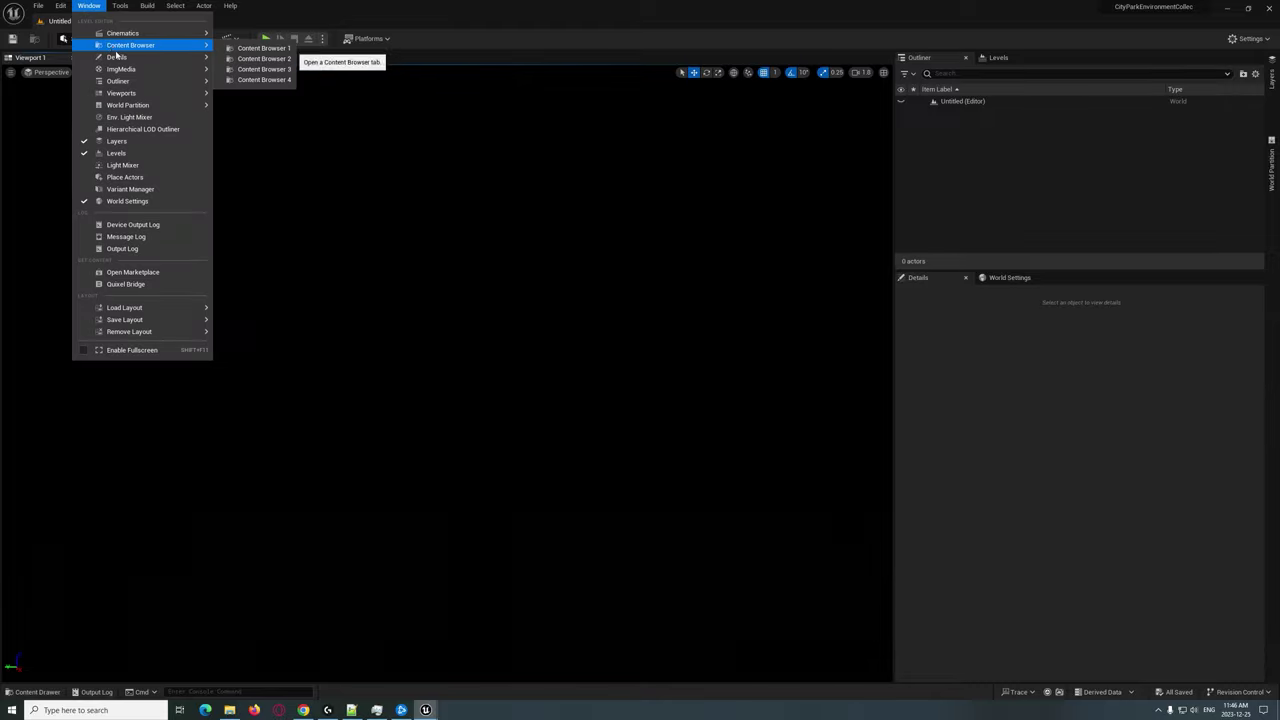
left_click(136, 118)
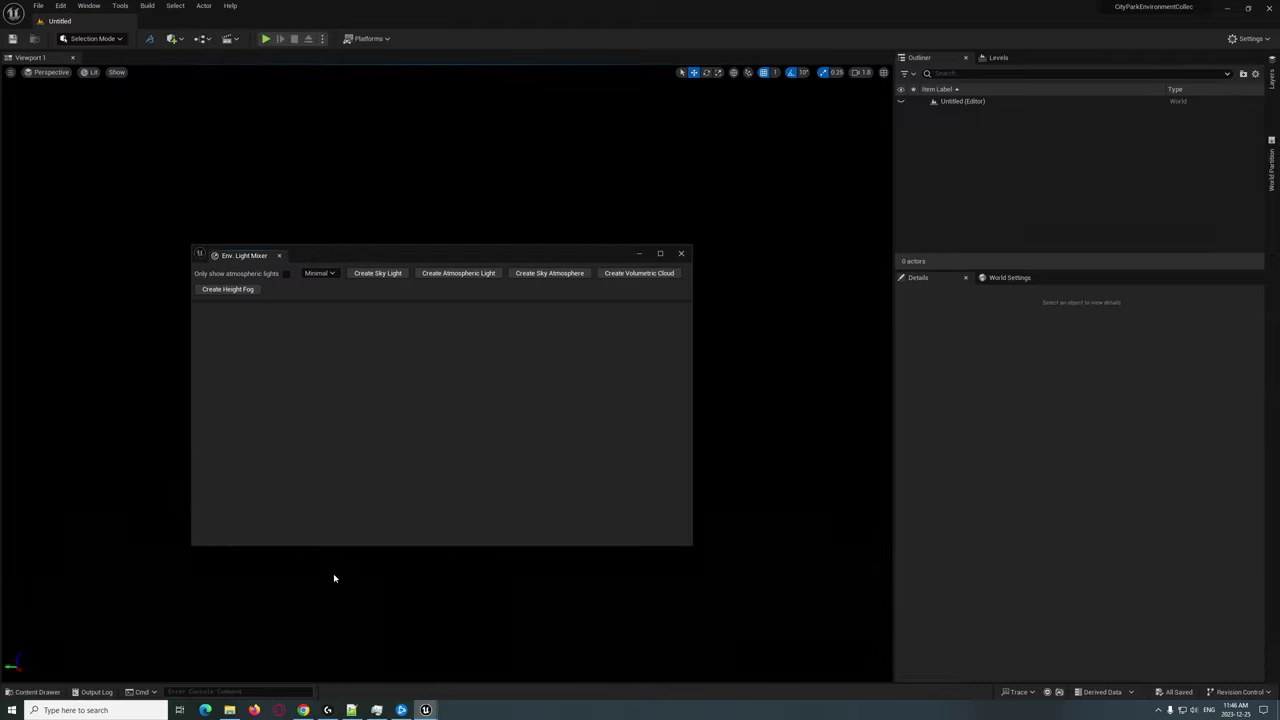
left_click_drag(439, 260, 416, 221)
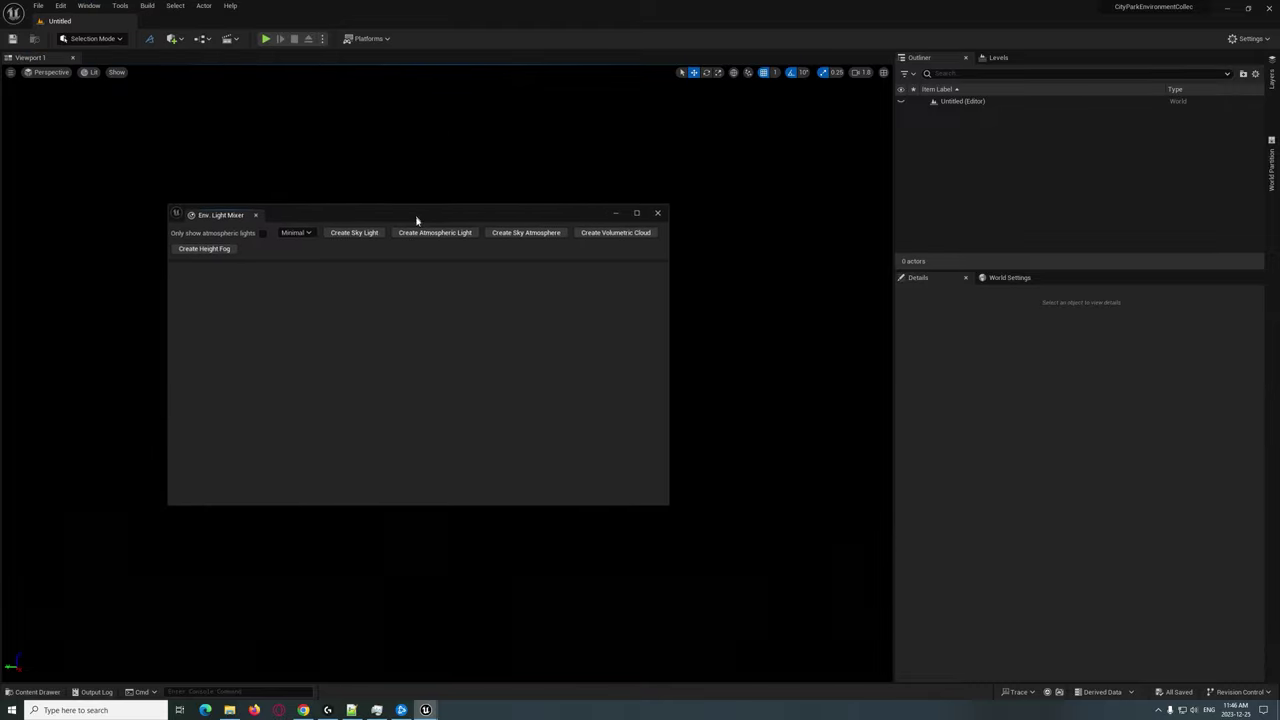
left_click(350, 237)
left_click(362, 236)
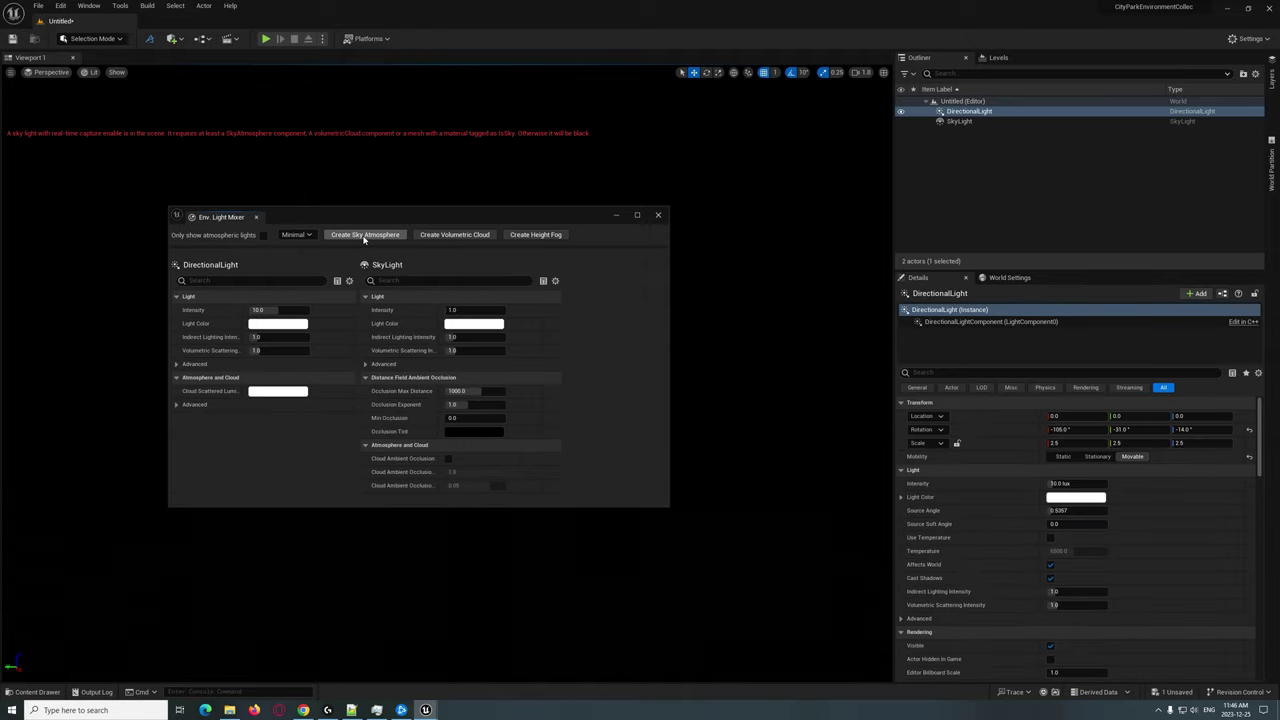
- Create a sky atmosphere, volumetric cloud and height fog in the Env. Light Mixer and close it
left_click(366, 235)
left_click(366, 235)
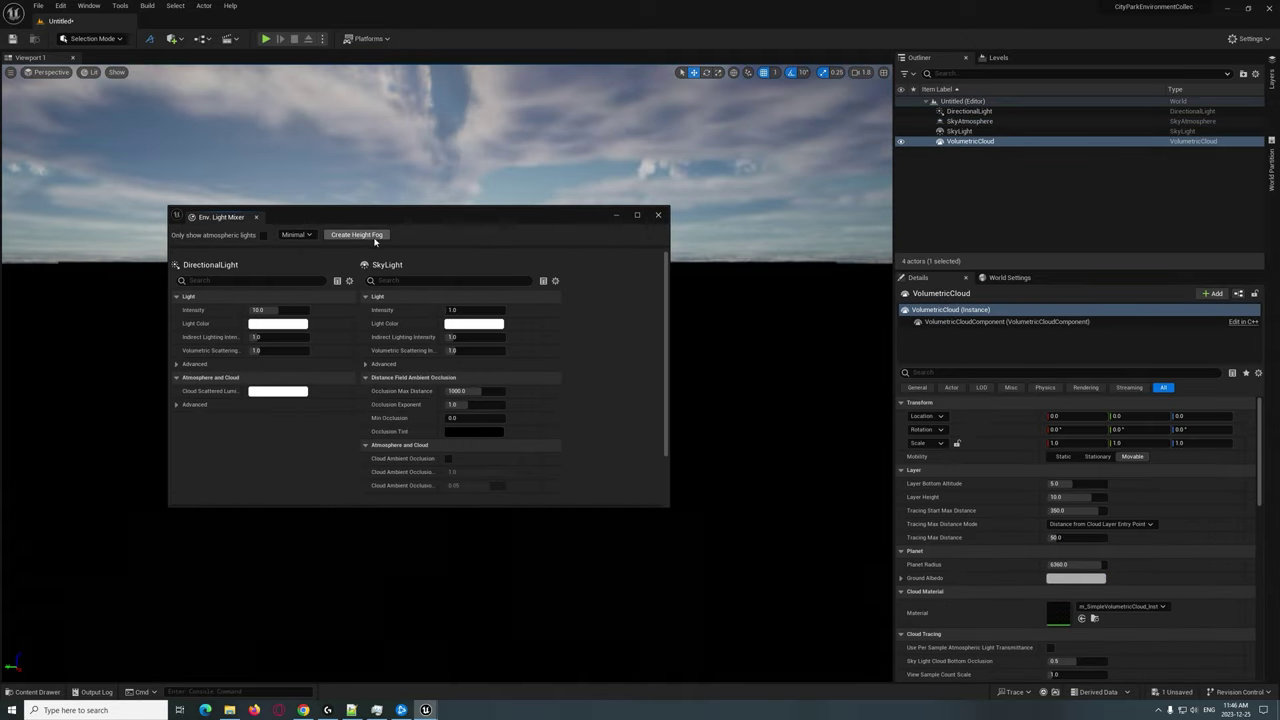
left_click(366, 237)
mouse_move(454, 217)
left_mouse_down()
mouse_move(564, 318)
mouse_move(455, 198)
left_mouse_up()
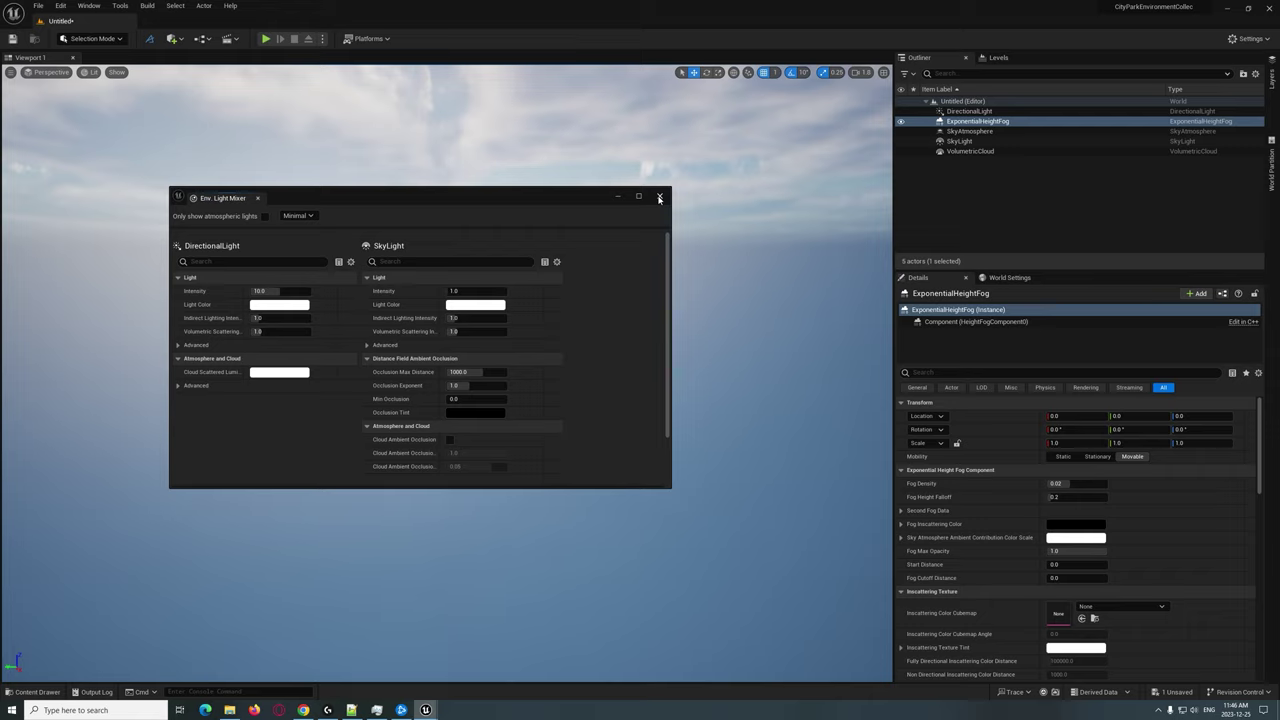
left_click(659, 197)
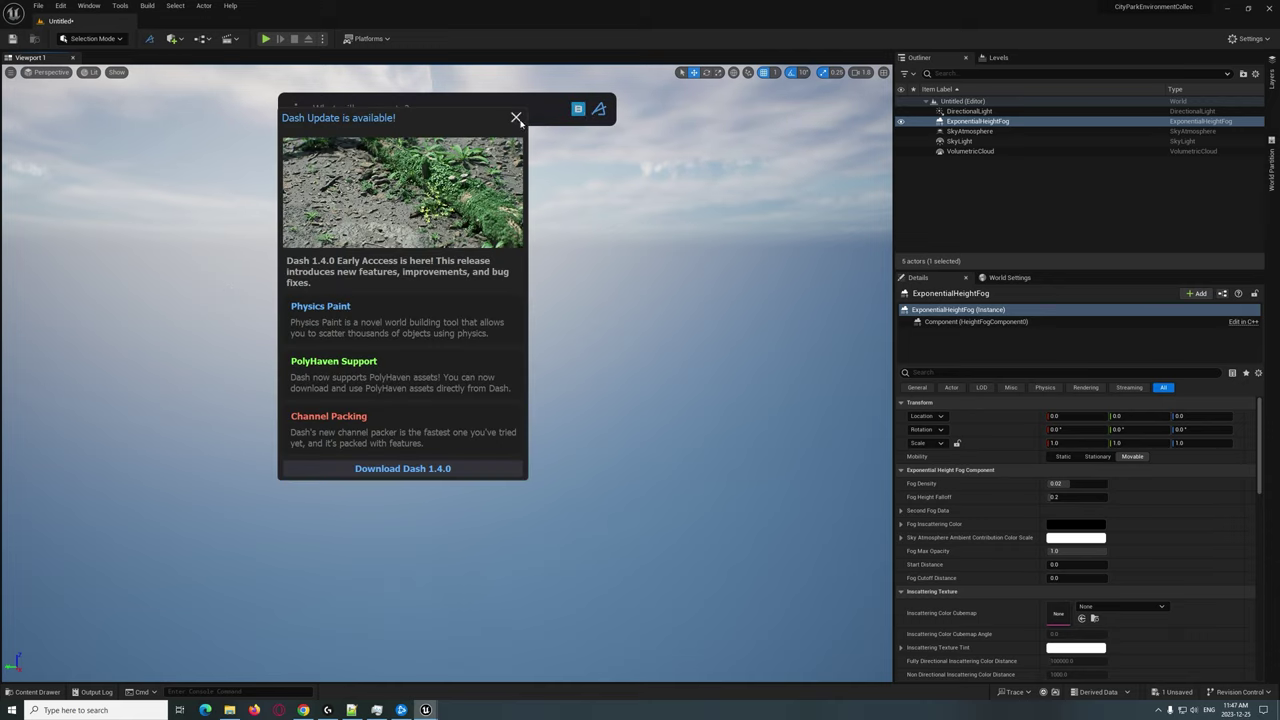
- Dismiss the Dash update notice and generate a ground mesh with Dash's Create Terrain command
left_click(516, 119)
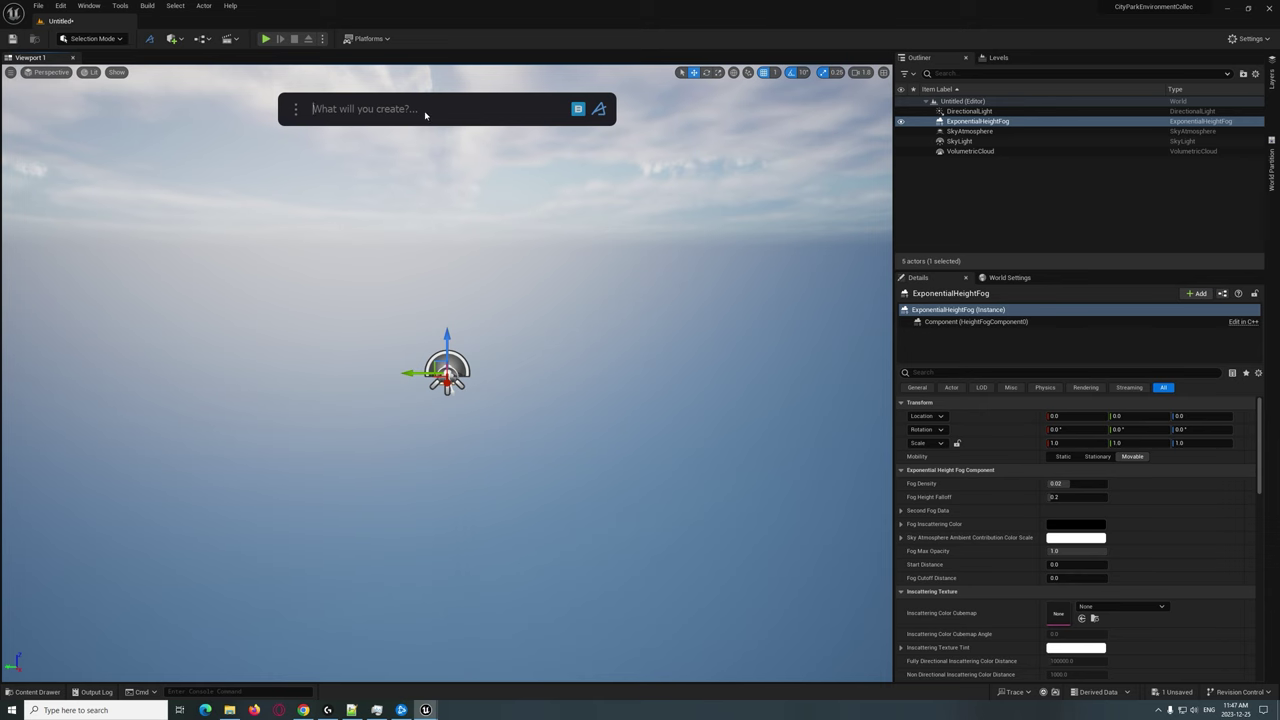
type("terrain")
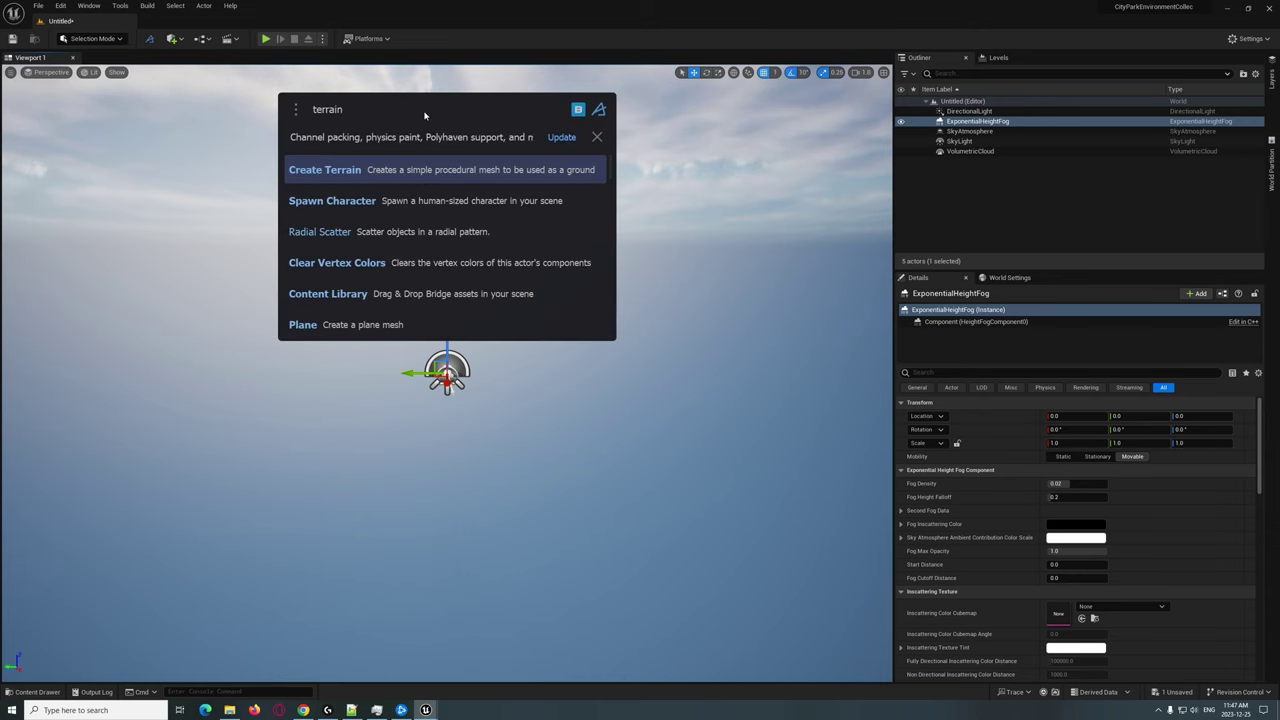
left_click(336, 177)
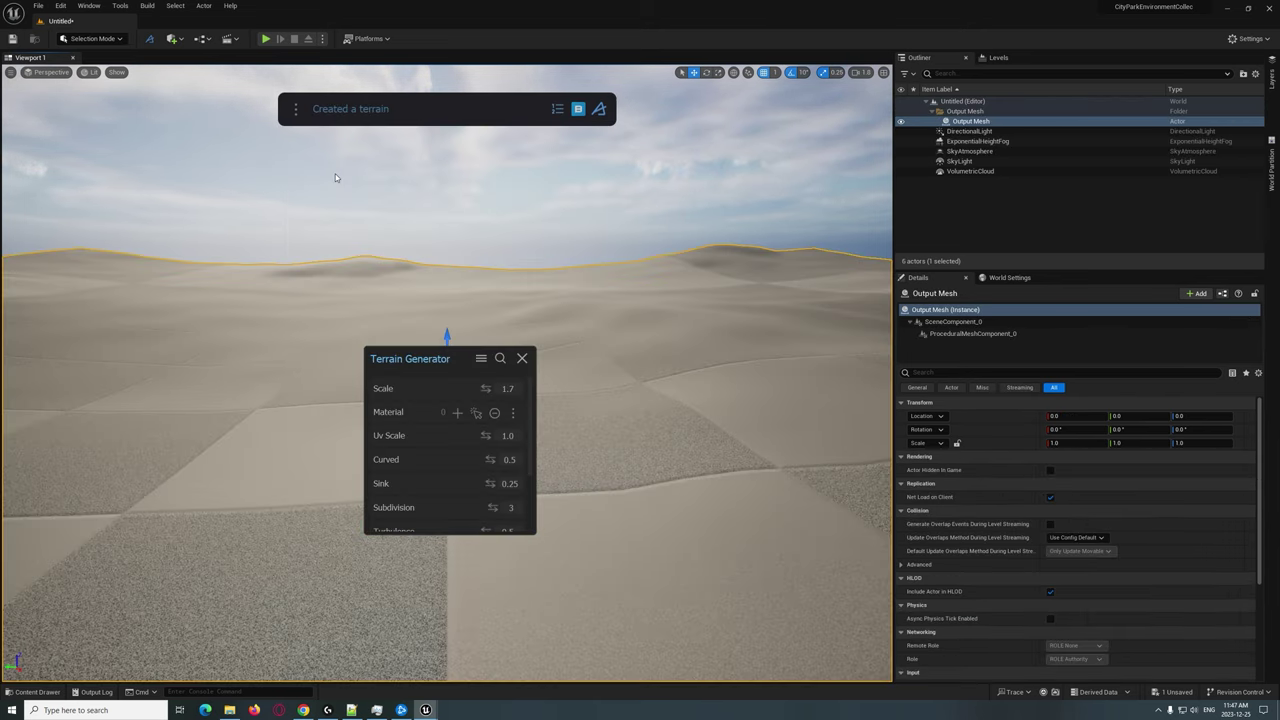
left_click_drag(455, 371, 631, 260)
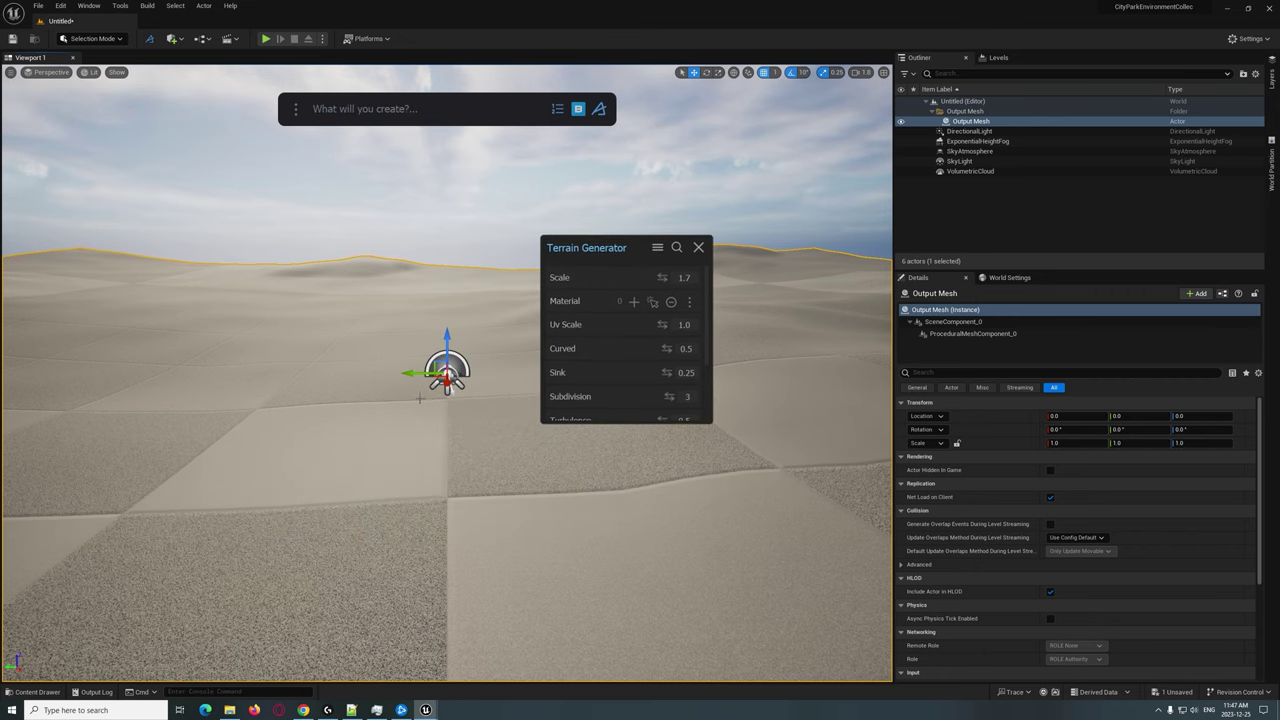
- Set the terrain's Sink and Curved values to 0 in the Terrain Generator
key("s")
right_click_drag(470, 340, 512, 425)
key("w")
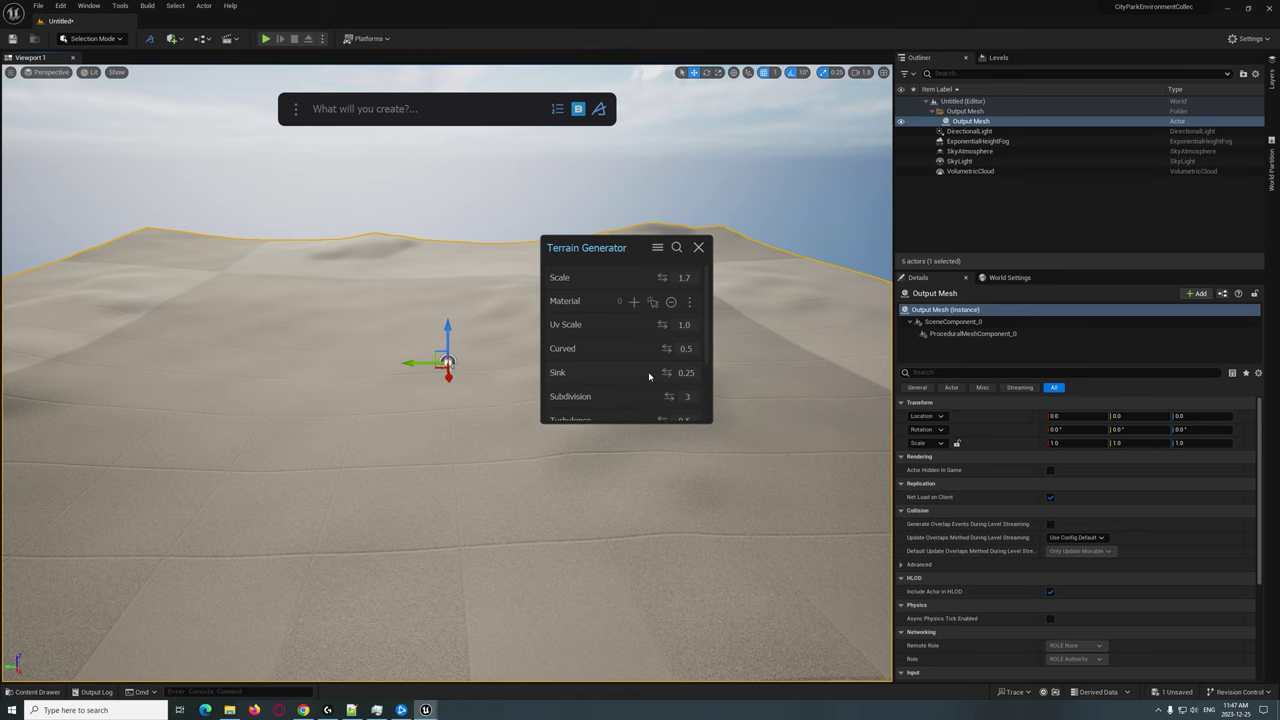
key("Return")
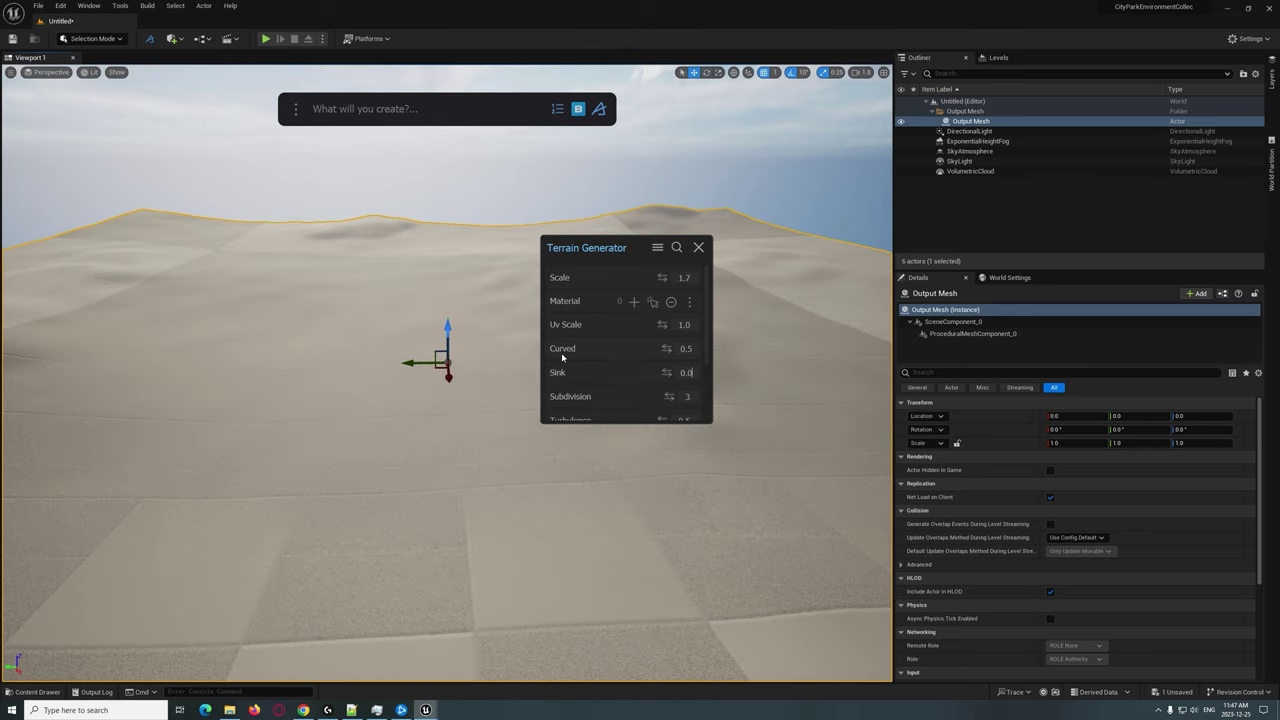
type("0")
key("Return")
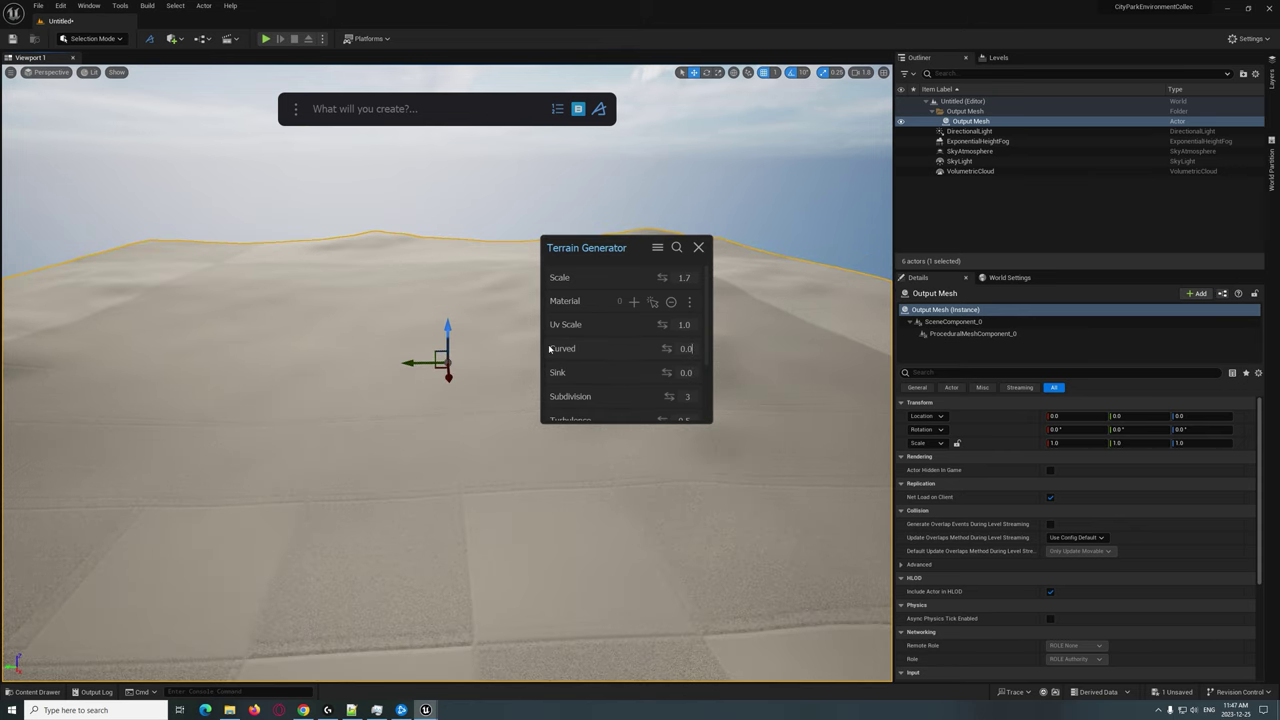
- Flatten the terrain by setting its Turbulence to 0.01 and Height to 0.08
scroll(586, 340, "down", 2)
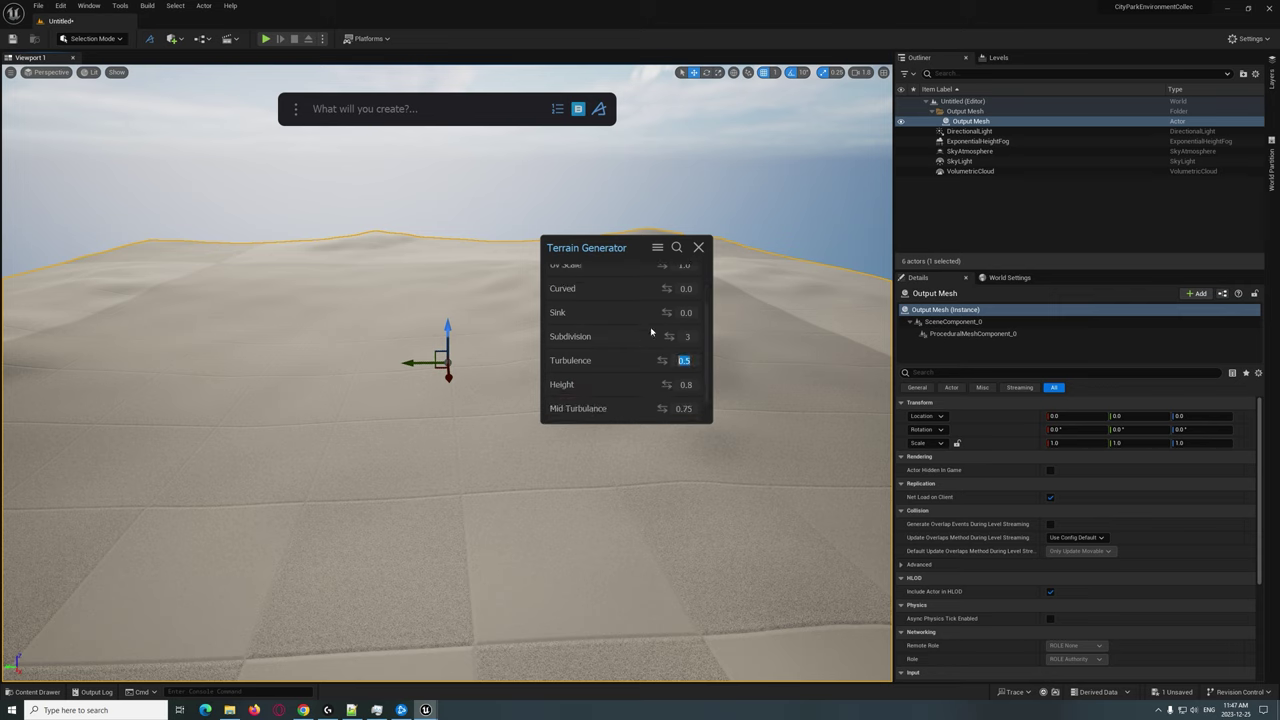
key("Return")
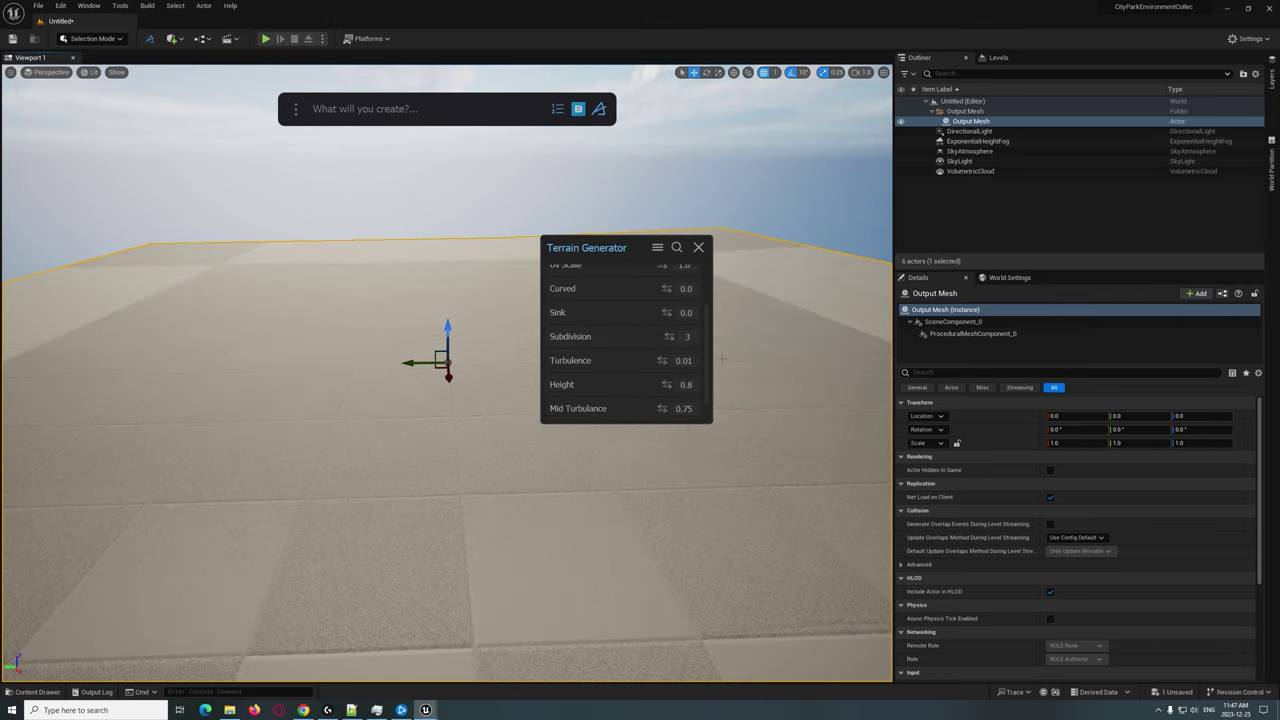
scroll(620, 357, "down", 1)
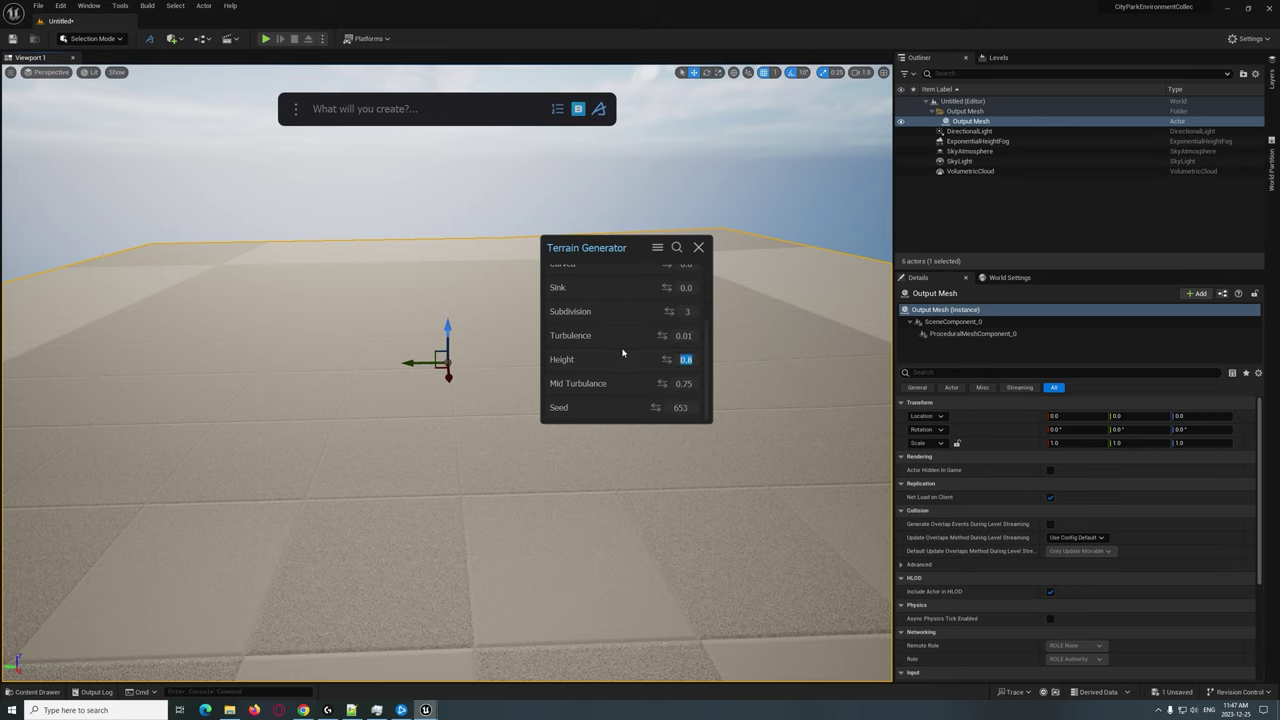
type("0")
key("Return")
left_click_drag(633, 248, 639, 229)
left_click_drag(674, 340, 681, 340)
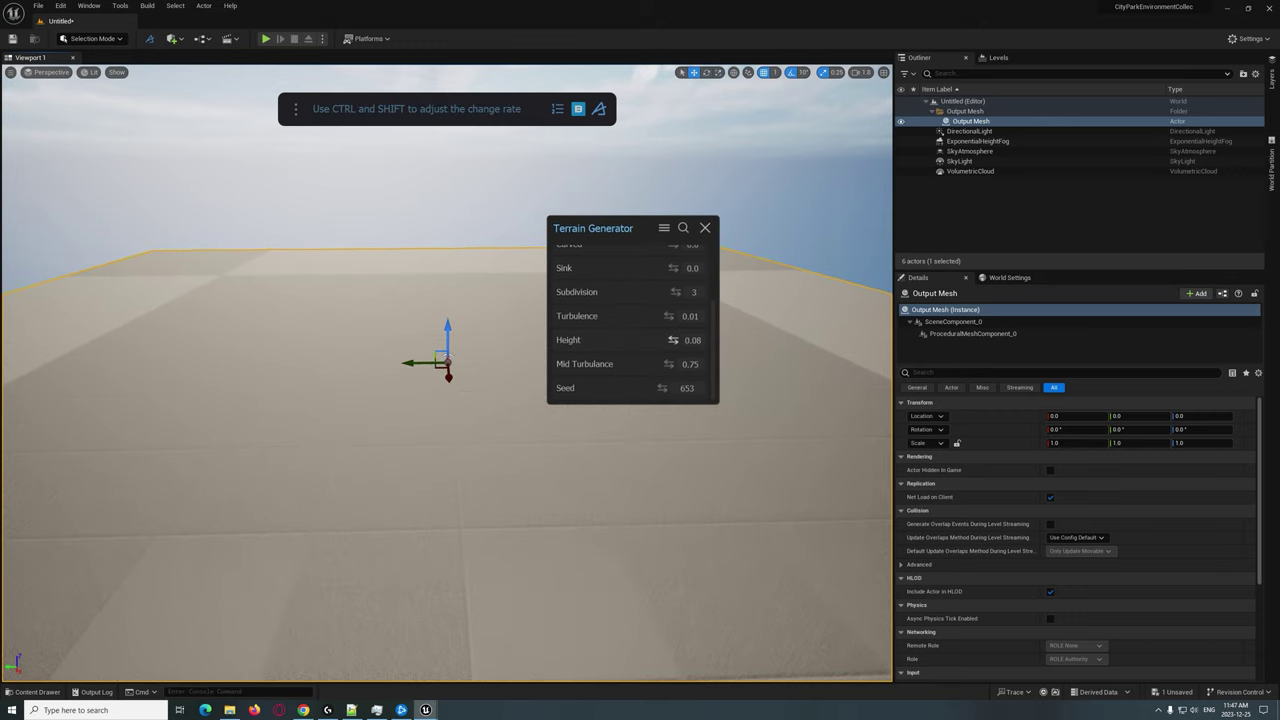
scroll(650, 333, "up", 3)
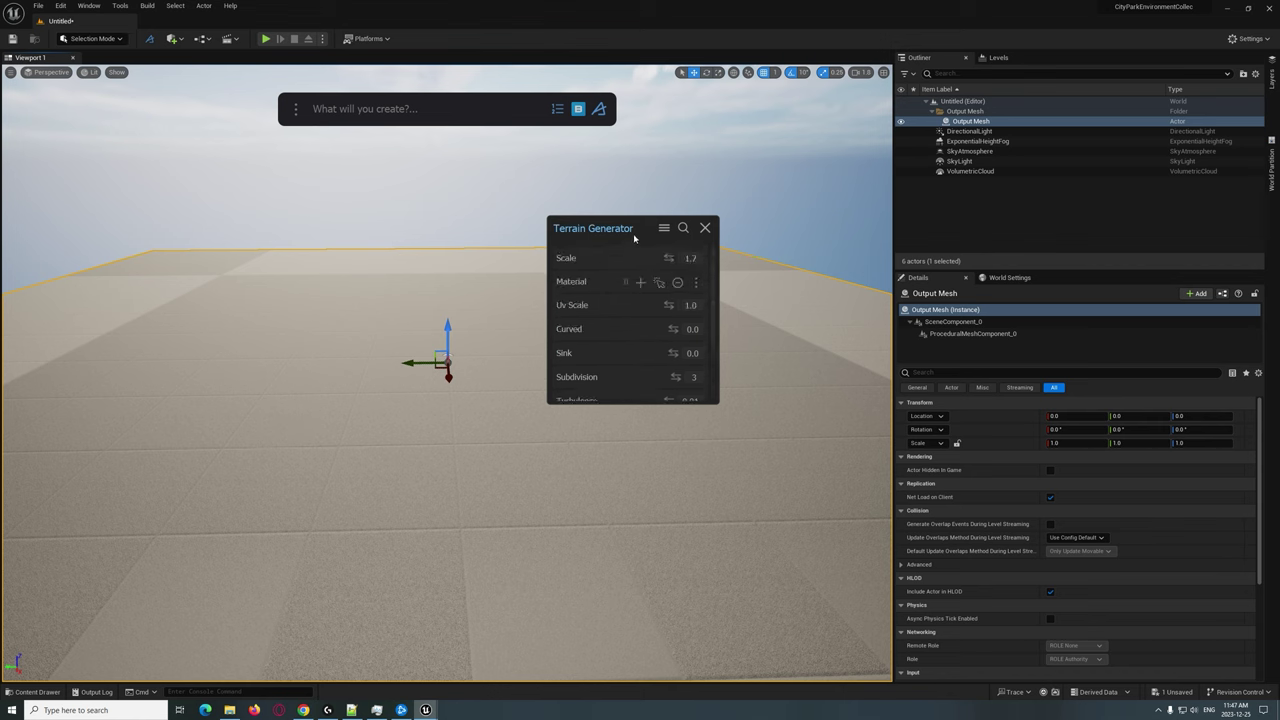
- Apply the brown soil and grass surface from Dash's Content Library to the terrain
left_click_drag(633, 235, 662, 246)
left_click(577, 110)
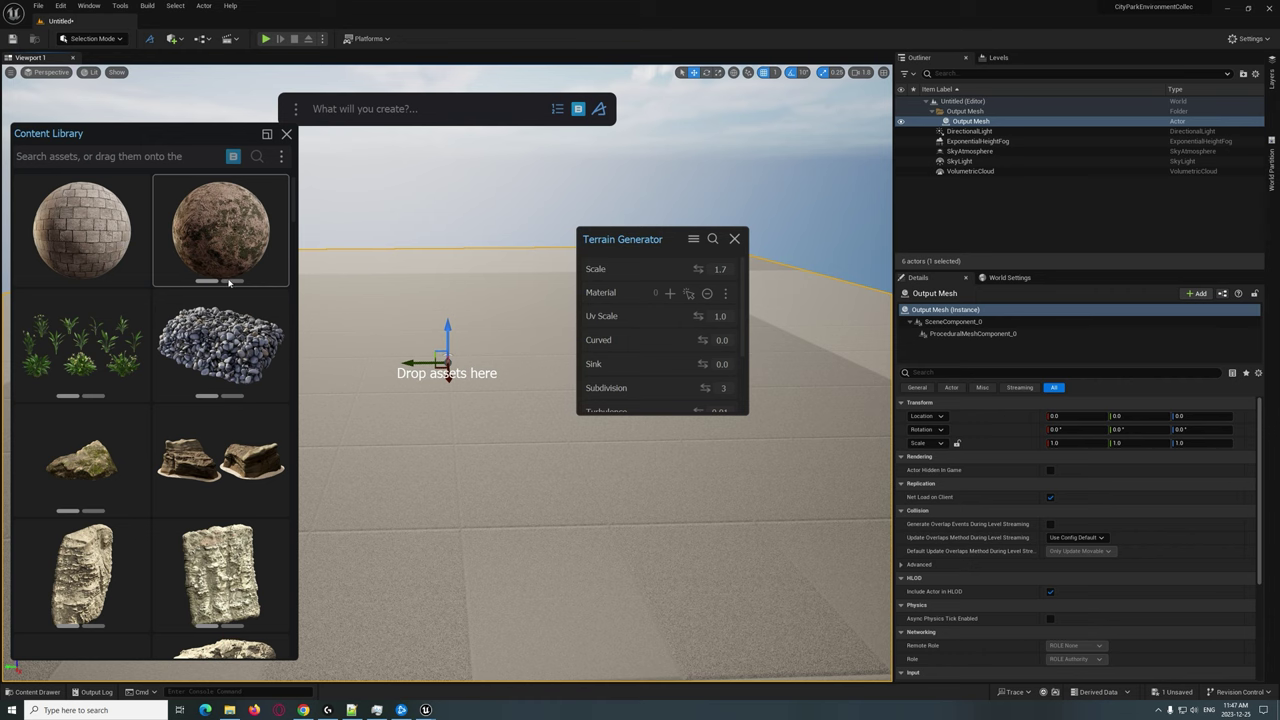
left_click_drag(231, 227, 367, 347)
left_click_drag(653, 243, 649, 258)
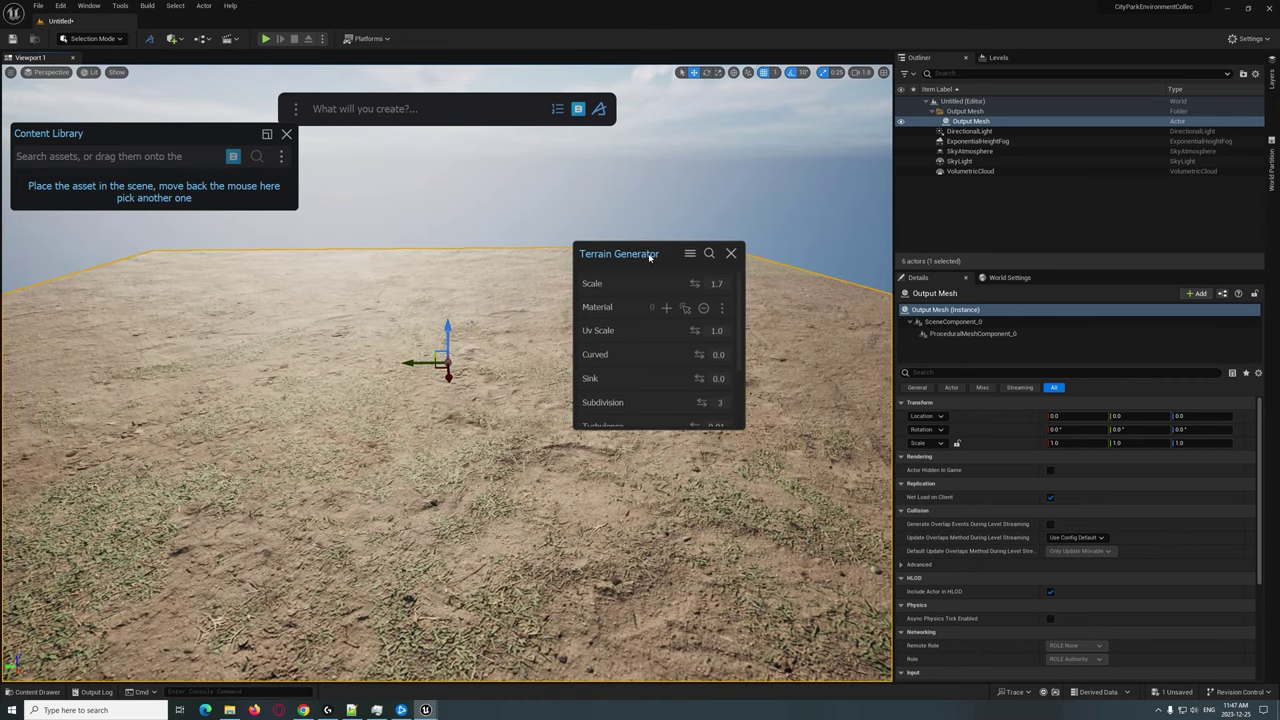
mouse_move(770, 395)
right_mouse_down()
mouse_move(760, 425)
mouse_move(766, 412)
right_mouse_up()
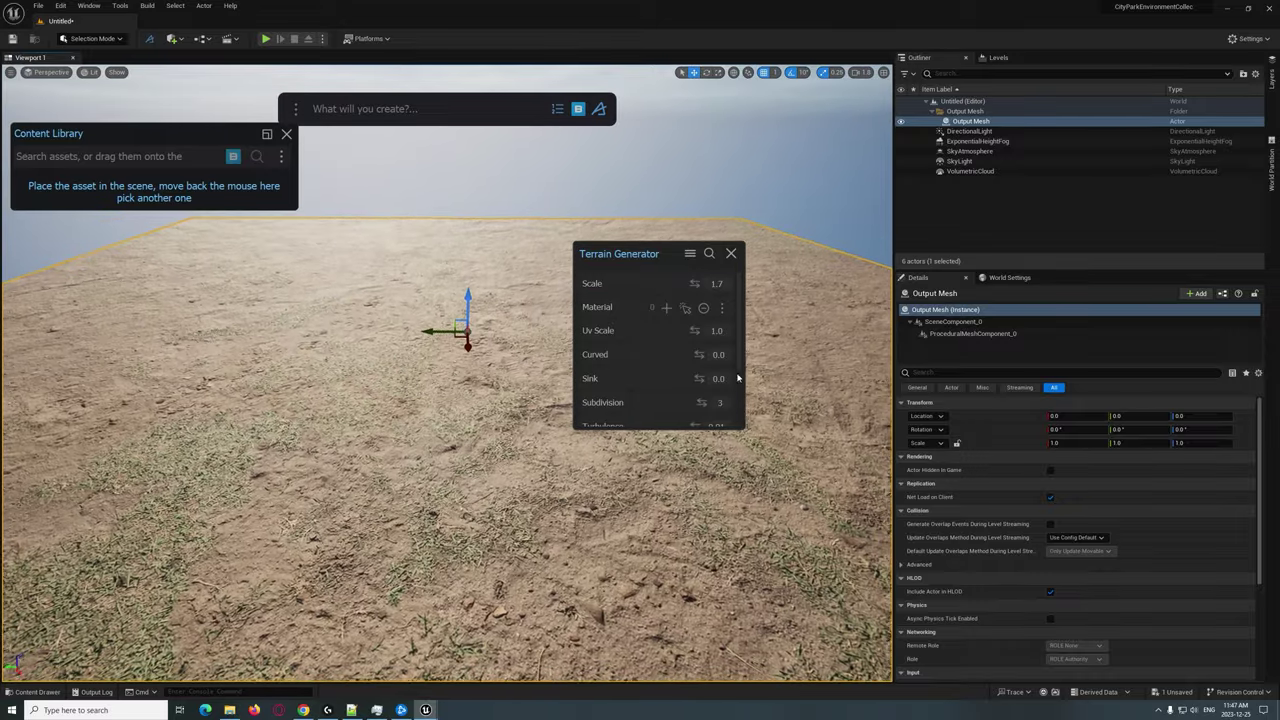
- Close the Content Library, search the project's CityPark folder for "bench" and place the SM_Bench03 mesh in the scene
mouse_move(157, 132)
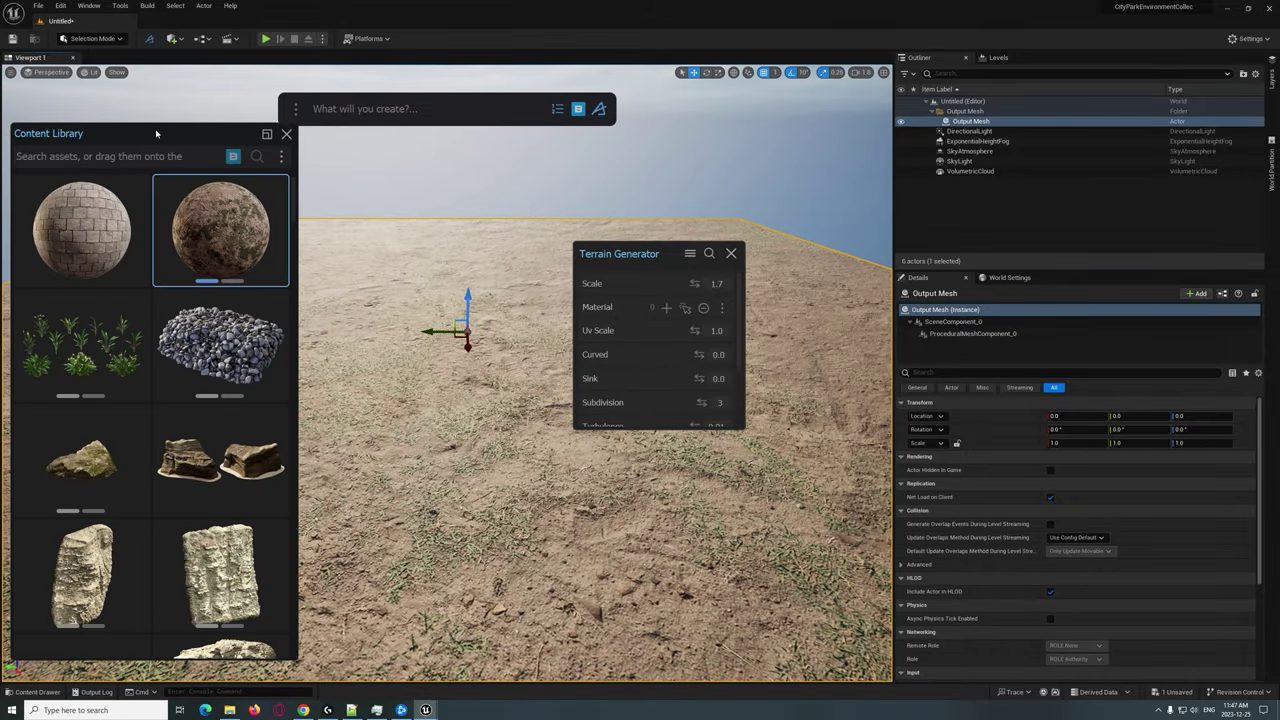
left_click_drag(157, 132, 166, 111)
left_click(30, 692)
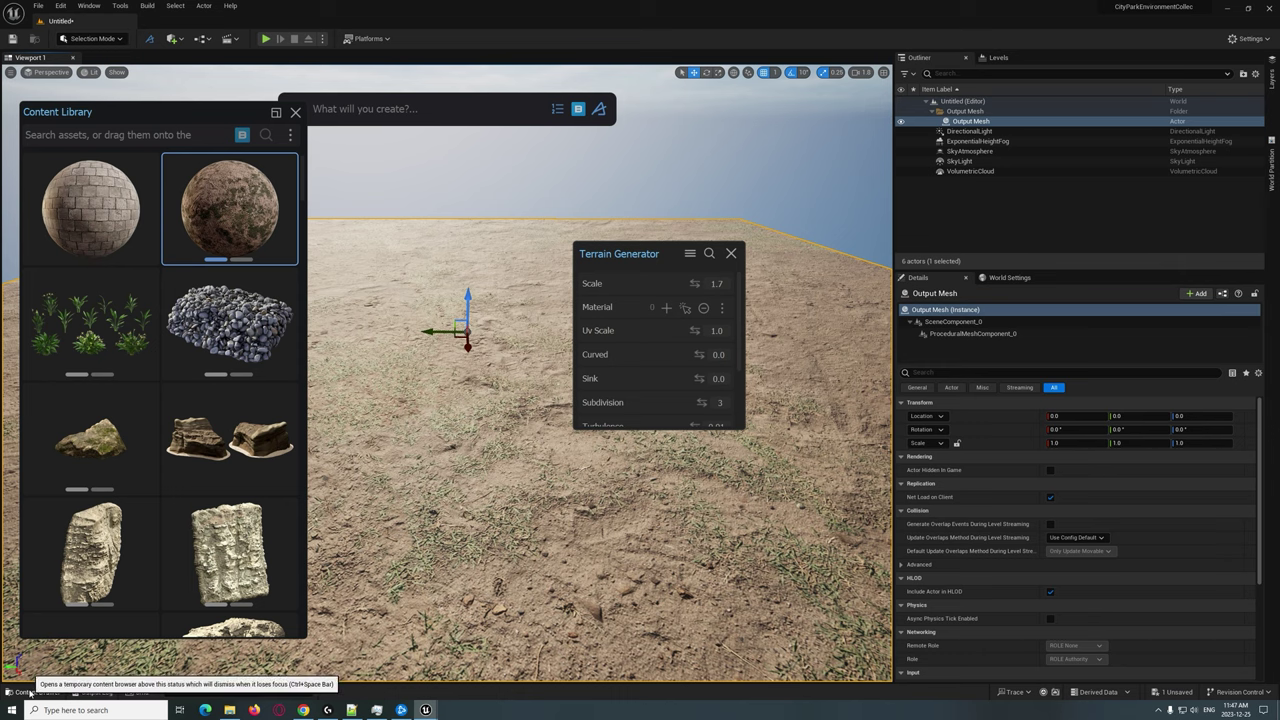
left_click(298, 112)
left_click(45, 540)
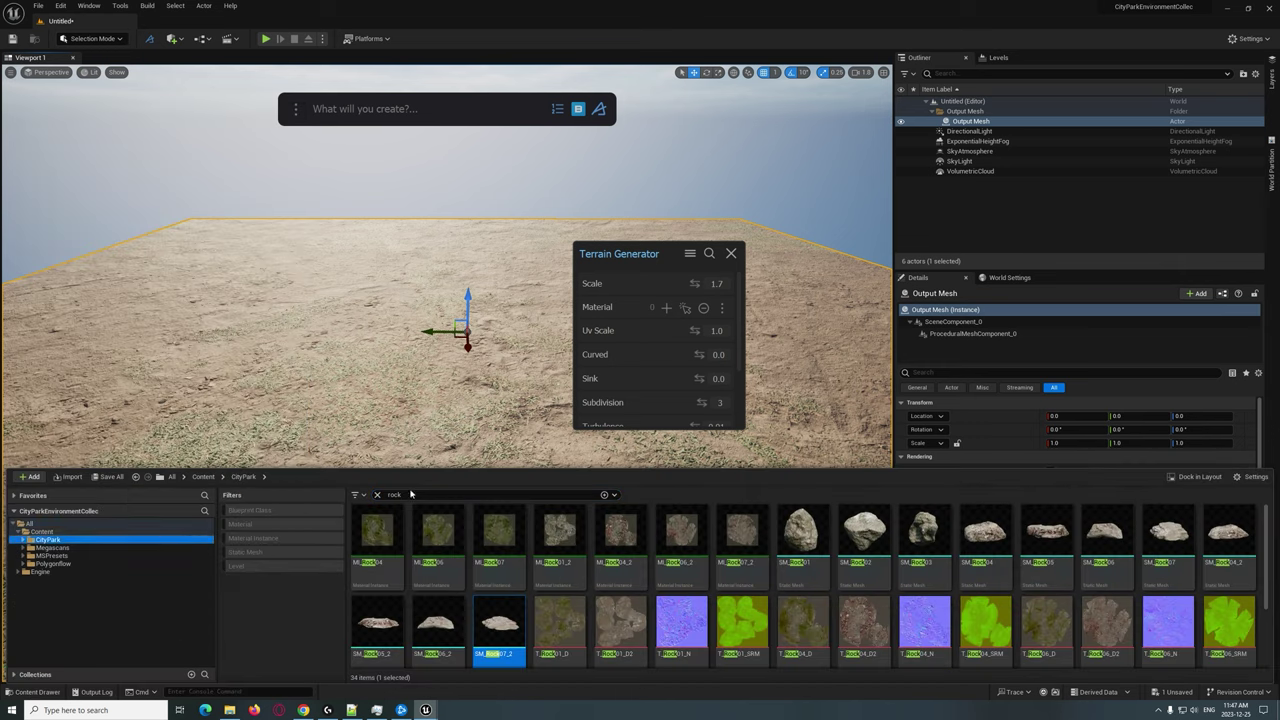
left_click(410, 494)
type("bench")
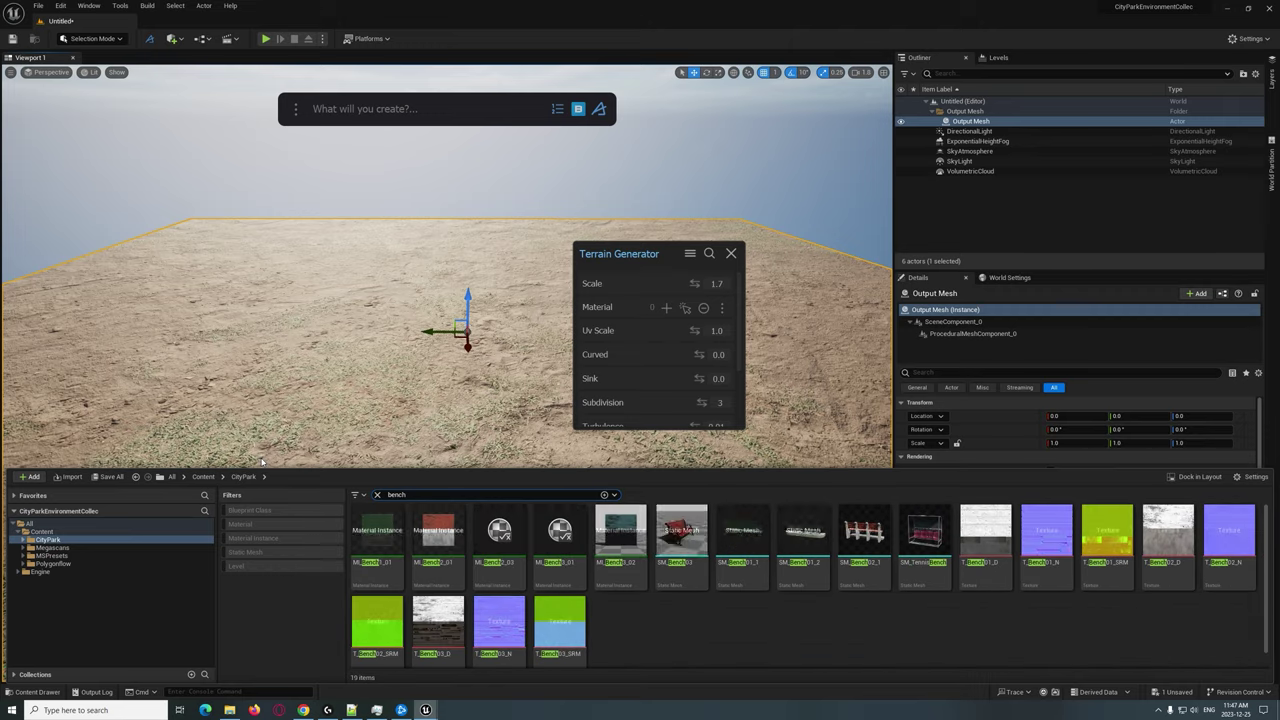
left_click_drag(689, 546, 438, 402)
- Lower the bench onto the terrain surface at a Z location of 38
key("f")
right_click_drag(438, 402, 570, 410)
right_click_drag(471, 434, 570, 410)
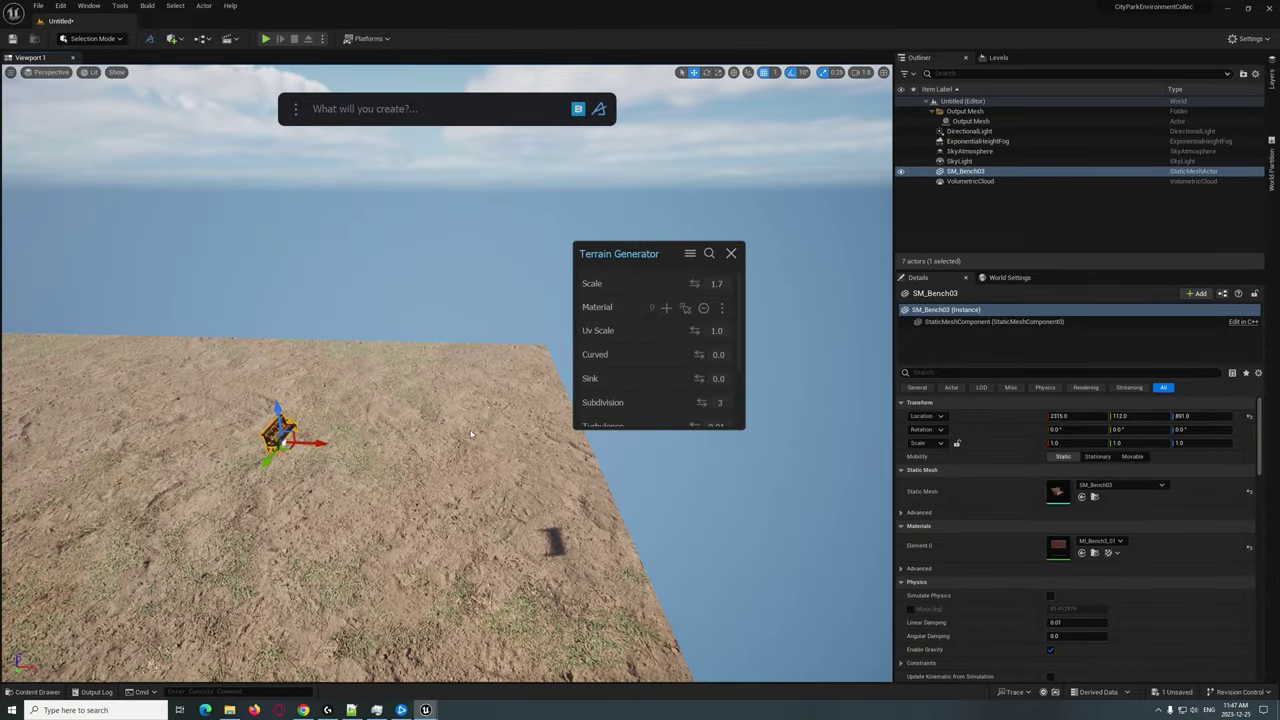
left_click_drag(278, 409, 289, 537)
right_click_drag(289, 537, 205, 600)
key("f")
right_click_drag(464, 618, 385, 528)
left_click_drag(557, 489, 552, 490)
right_click_drag(552, 490, 584, 518)
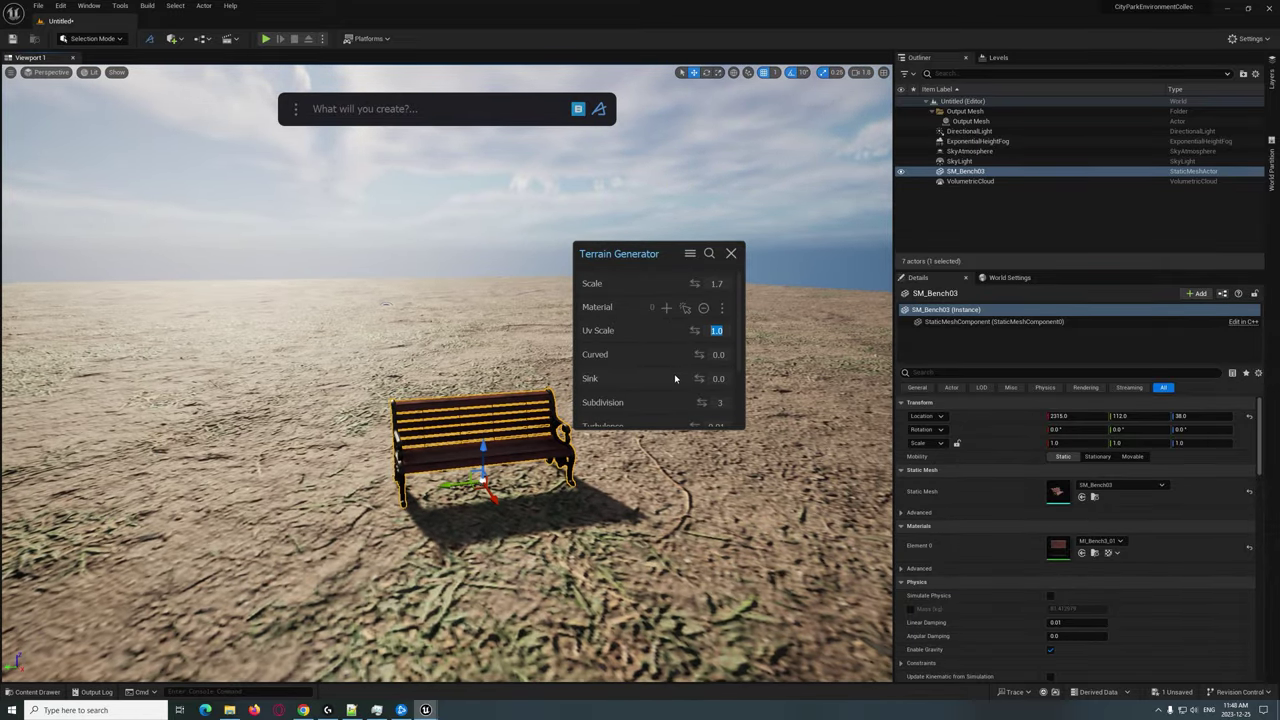
- Try UV Scale values of 10 and 15 on the terrain beside the bench, and settle on 12
type("10.0")
mouse_move(560, 547)
right_mouse_down()
mouse_move(530, 610)
mouse_move(590, 550)
mouse_move(690, 548)
mouse_move(670, 535)
mouse_move(650, 548)
mouse_move(575, 546)
right_mouse_up()
key("a")
right_click_drag(748, 333, 748, 333)
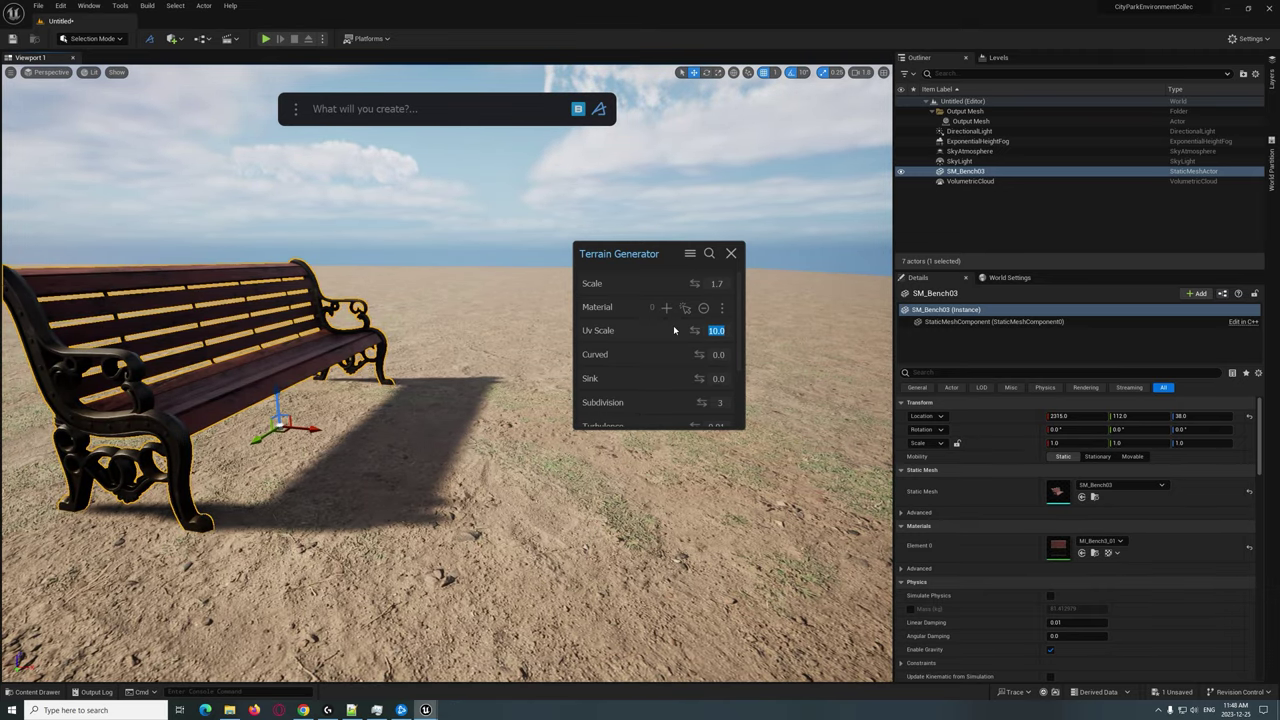
type("15.0")
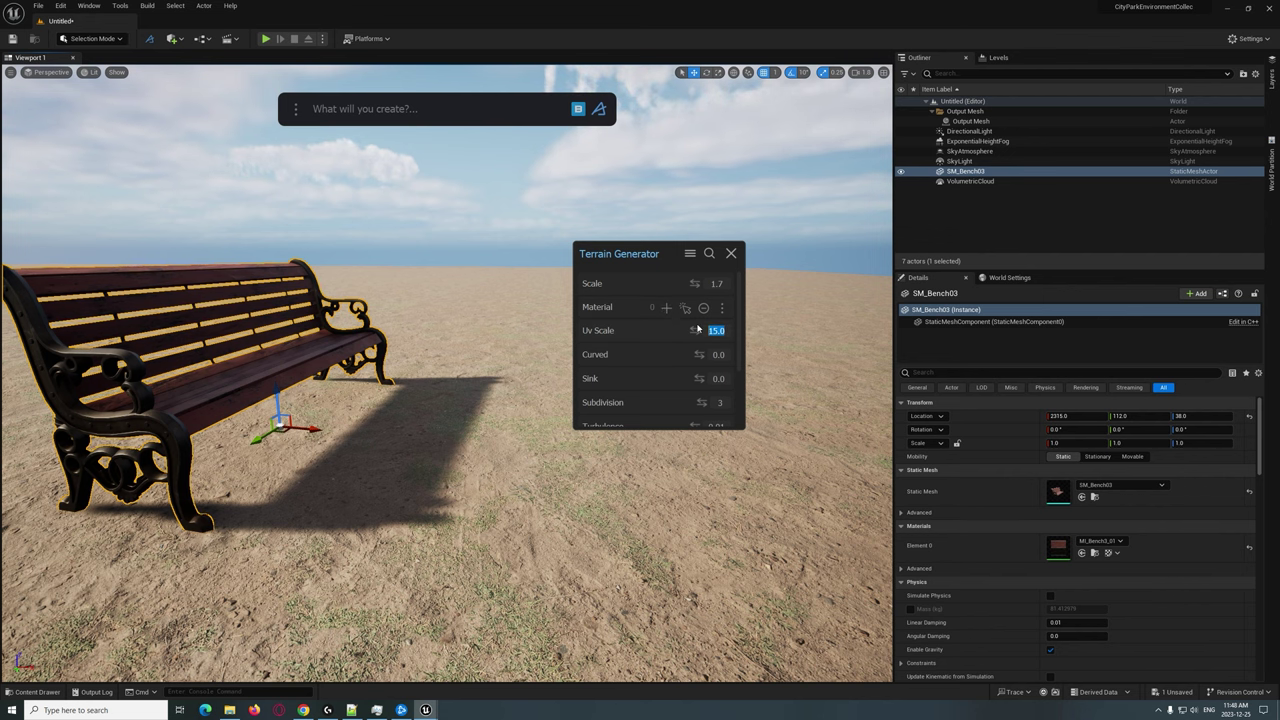
key("Return")
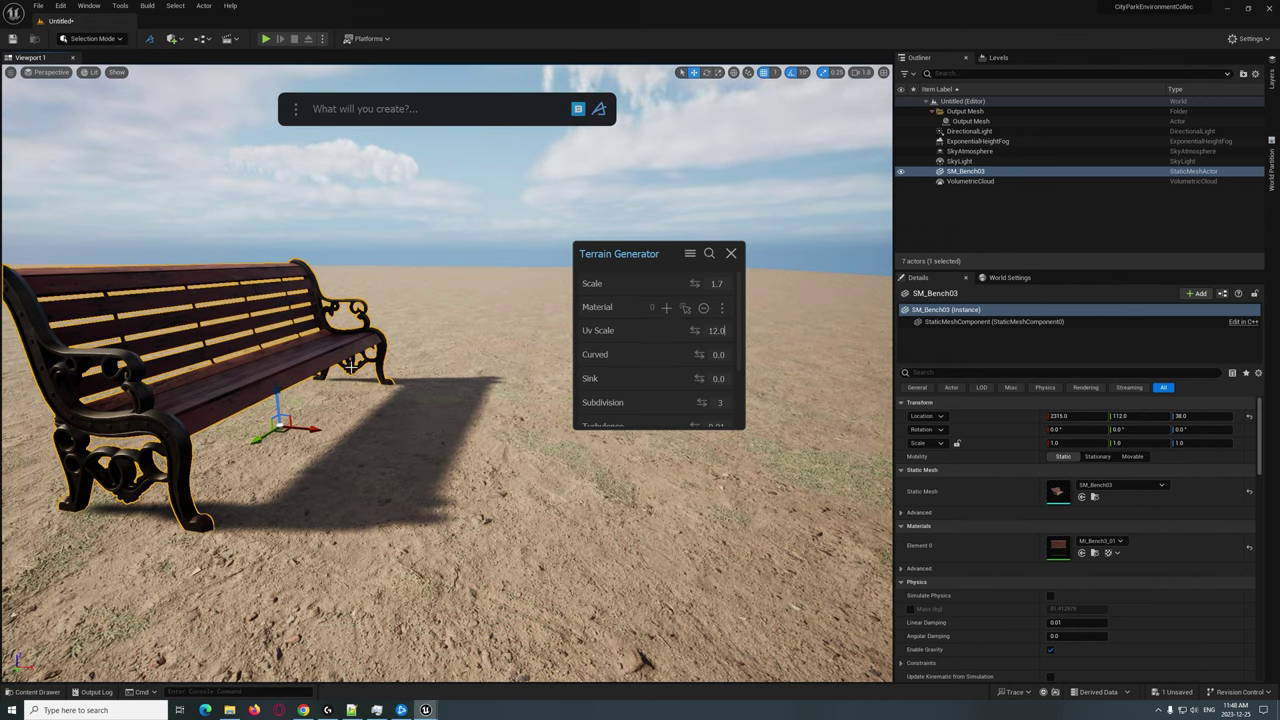
key("s")
right_click_drag(351, 367, 310, 380)
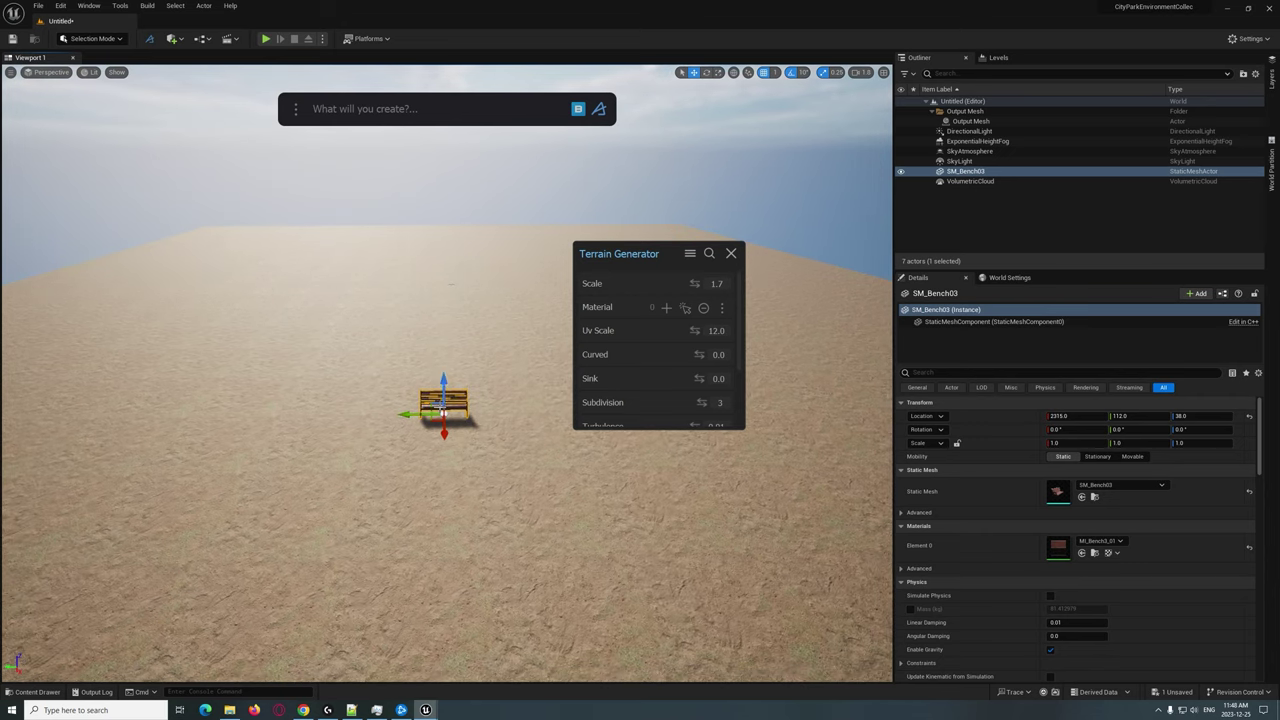
- Close the Terrain Generator settings and move the bench back across the terrain to an X location of about 1055
left_click_drag(444, 432, 444, 347)
right_click_drag(444, 347, 444, 333)
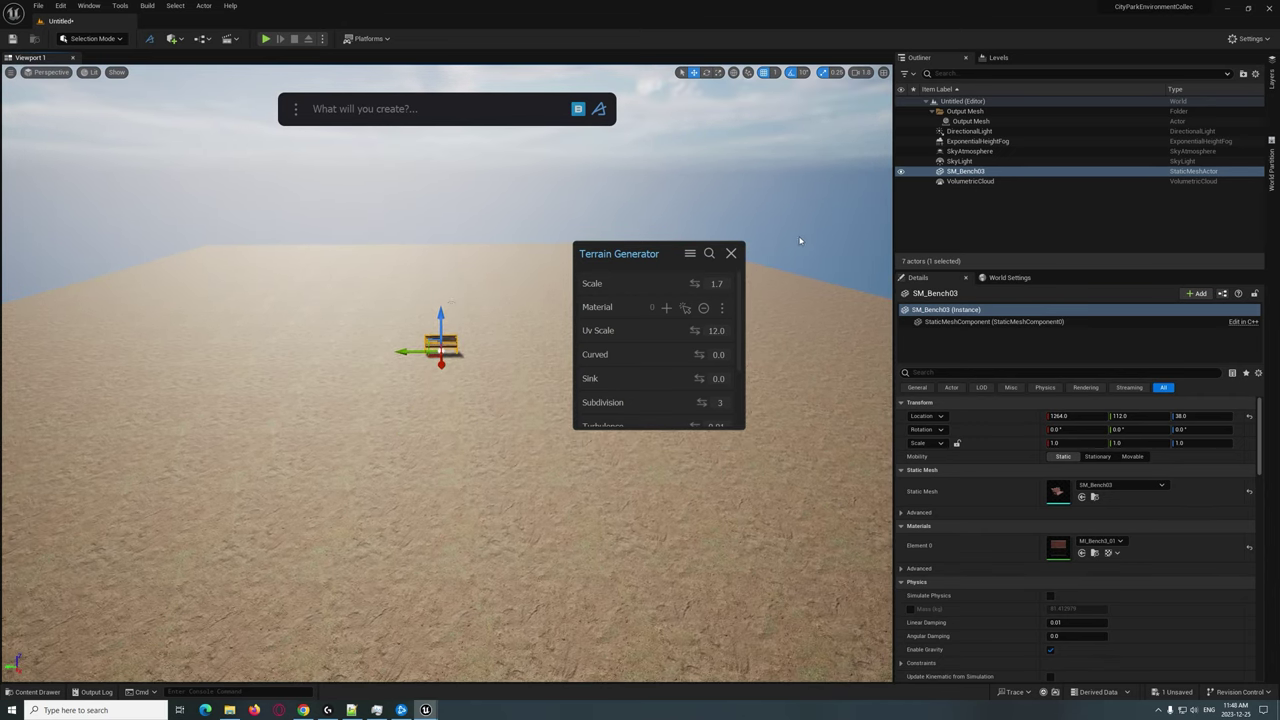
left_click(730, 254)
right_click_drag(725, 256, 768, 325)
key("w")
key("s")
key("d")
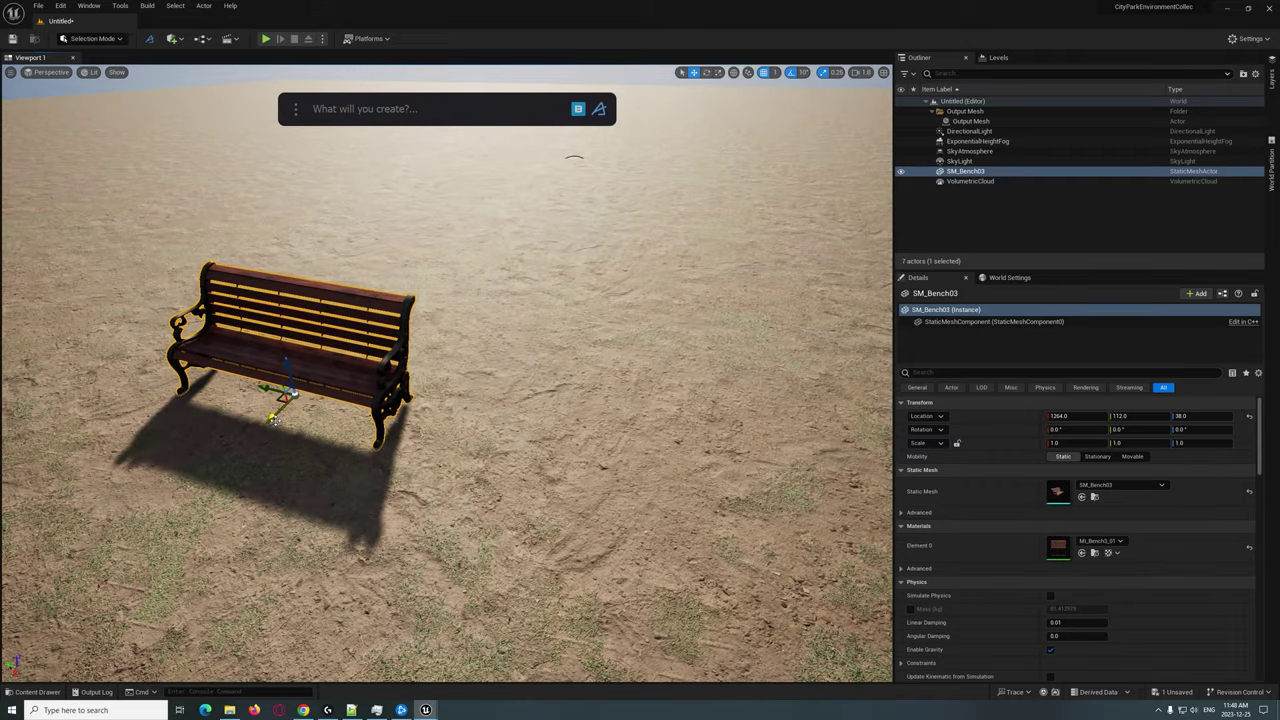
left_click_drag(276, 420, 402, 321)
key("a")
right_click_drag(402, 321, 401, 120)
key("d")
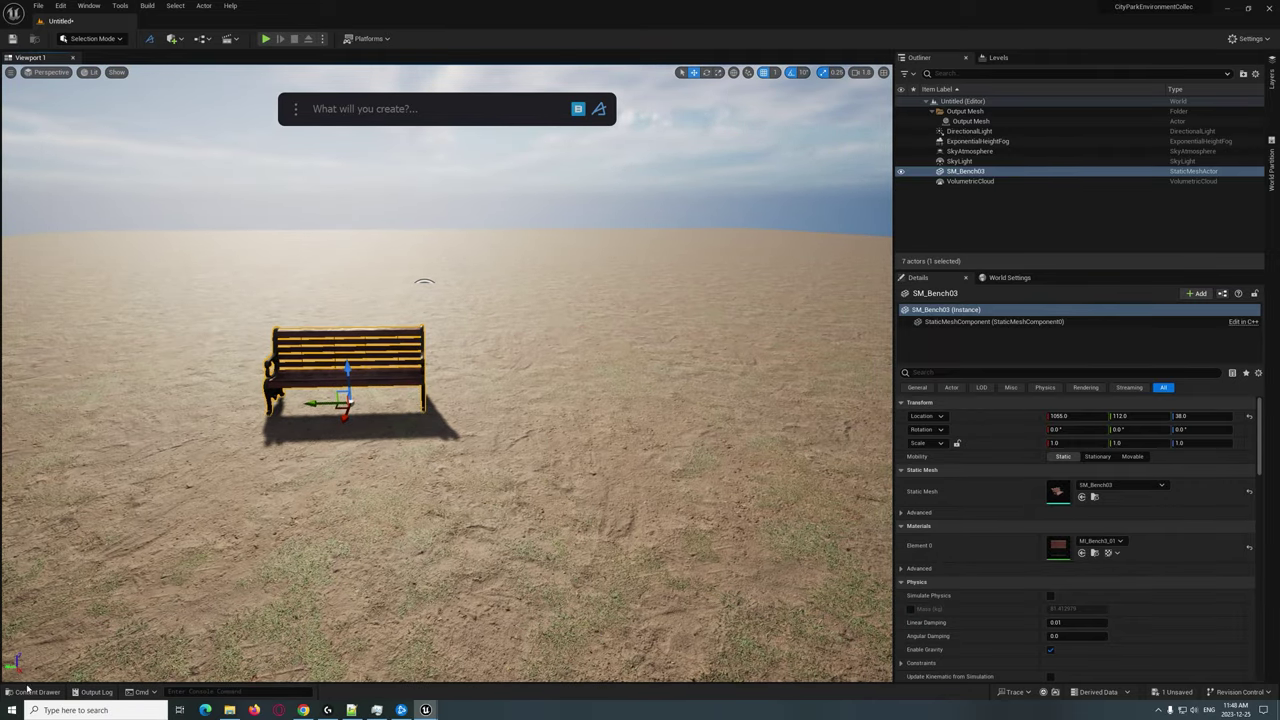
- Search the CityPark folder for "can" and place the SM_TrashCan02 mesh beside the bench
left_click(31, 691)
type("ca")
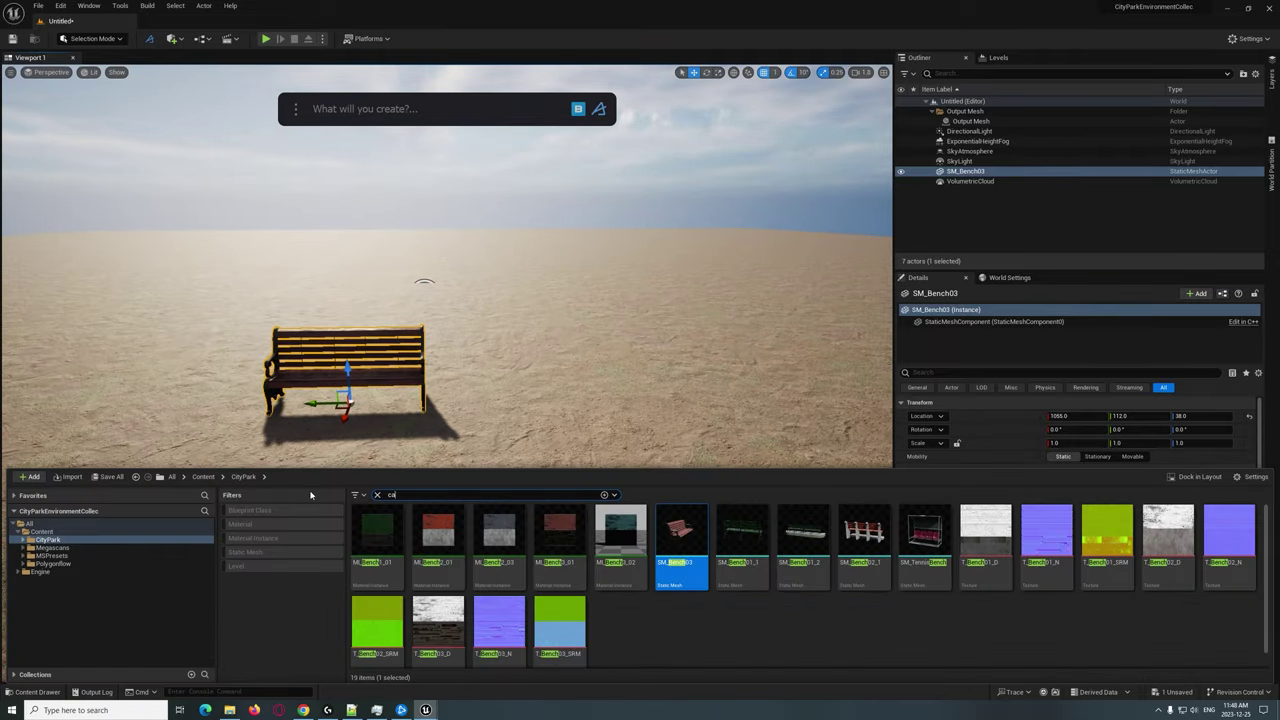
type("n")
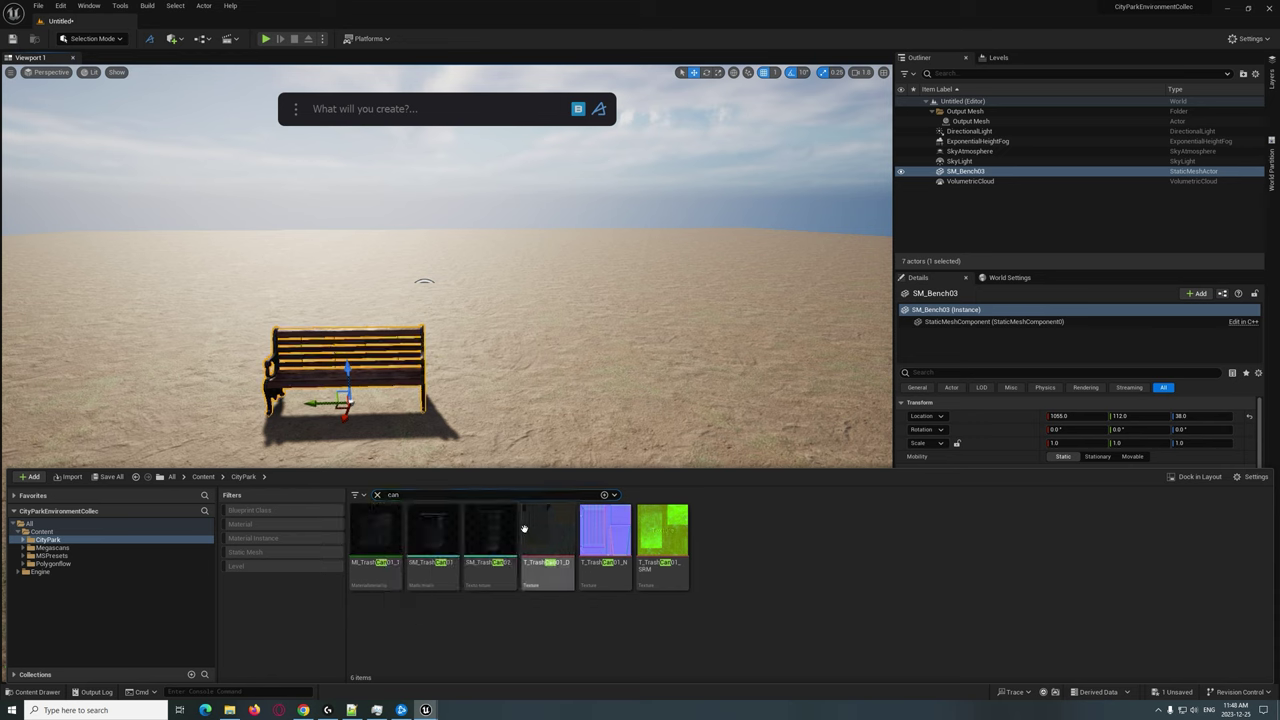
left_click_drag(495, 530, 477, 403)
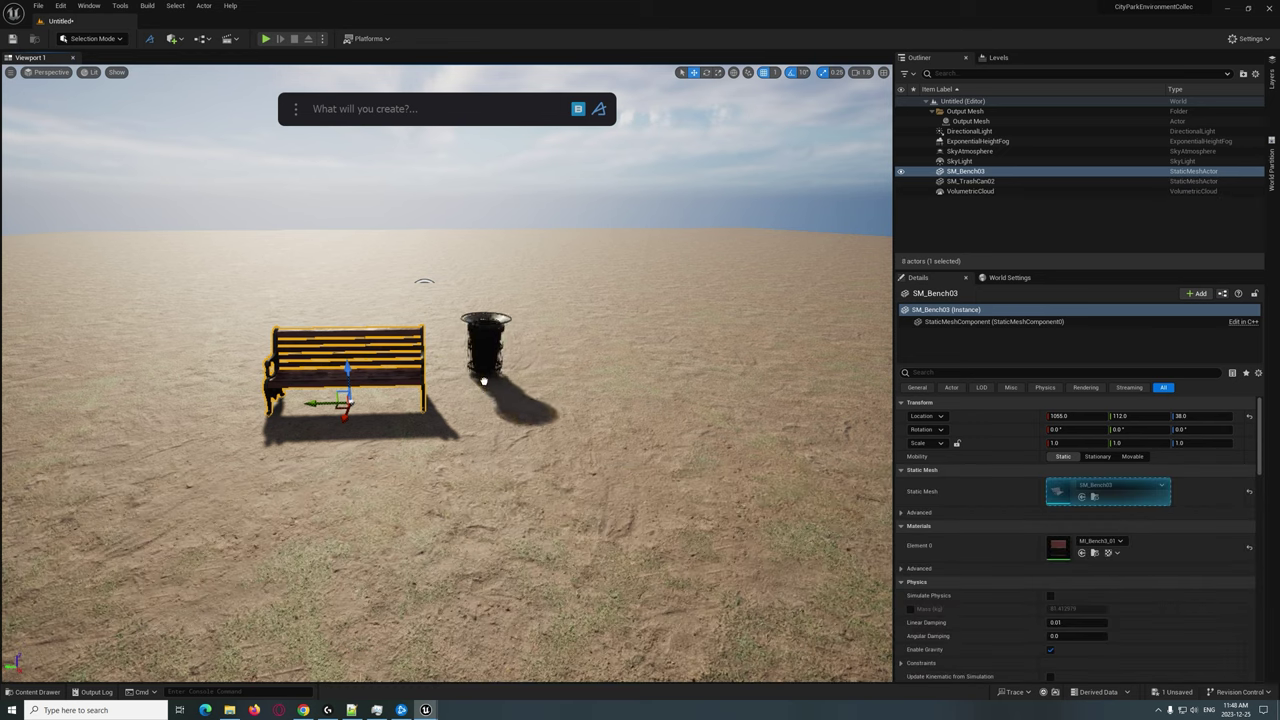
left_click(481, 370)
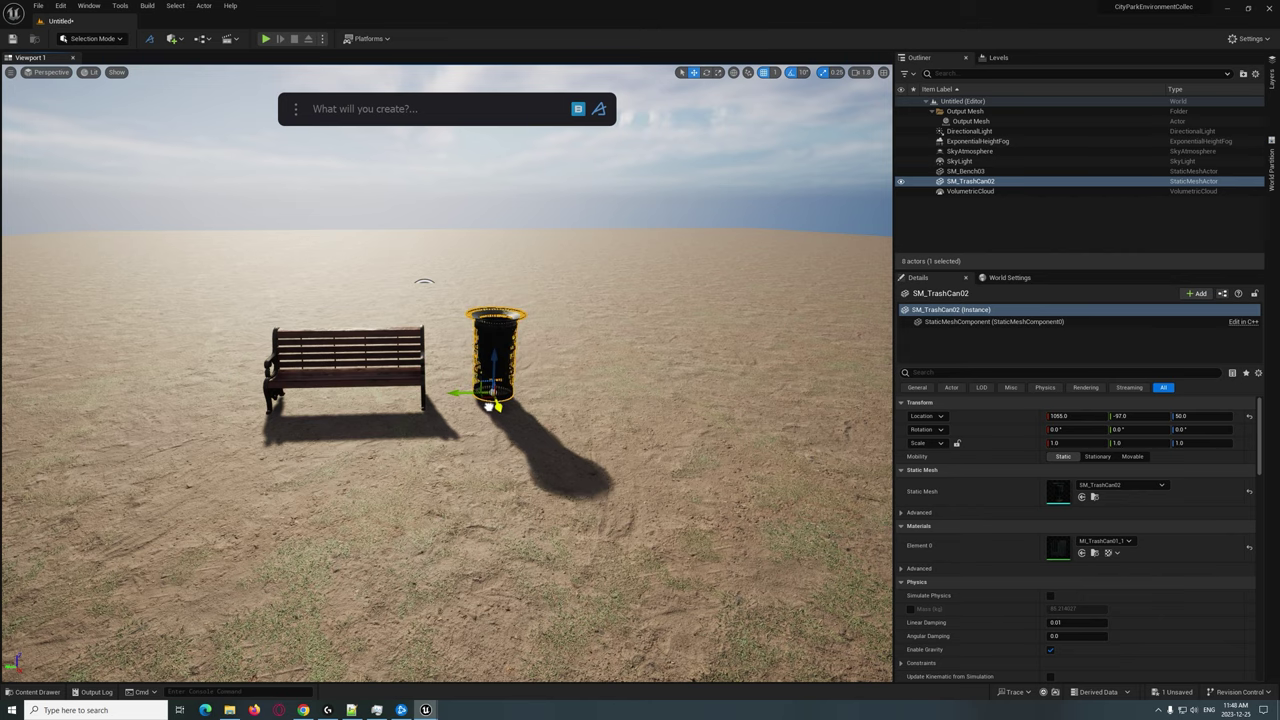
- Lower the trash can onto the terrain at Z 43 and shift it beside the bench to about X 1066, Y -87
key("d")
right_click_drag(668, 448, 448, 442)
key("w")
left_click_drag(645, 446, 616, 487)
right_click_drag(616, 487, 878, 522)
key("a")
key("w")
key("s")
key("w")
key("s")
scroll(880, 495, "down", 4)
key("w")
scroll(881, 515, "down", 4)
key("s")
key("w")
right_click_drag(344, 512, 330, 498)
key("s")
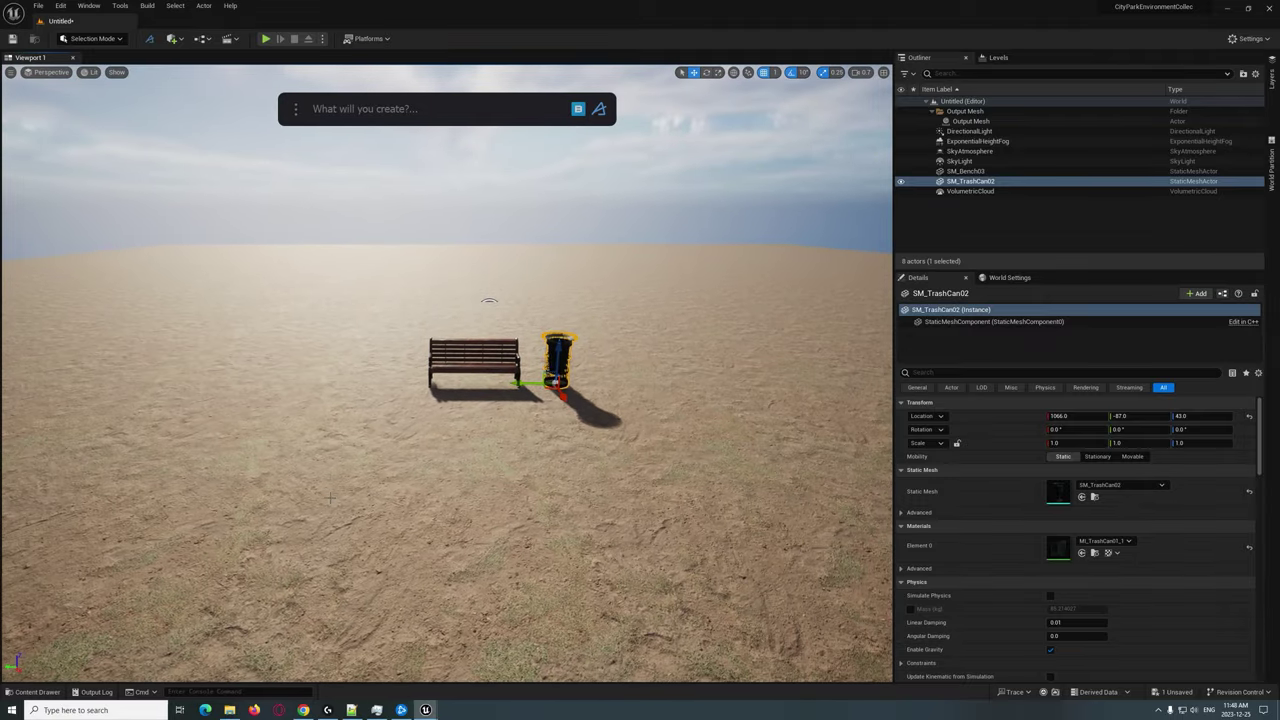
- Search the CityPark folder for "path", try SM_ParkPath2_1 rotated -90° in front of the bench, and delete it
left_click(37, 691)
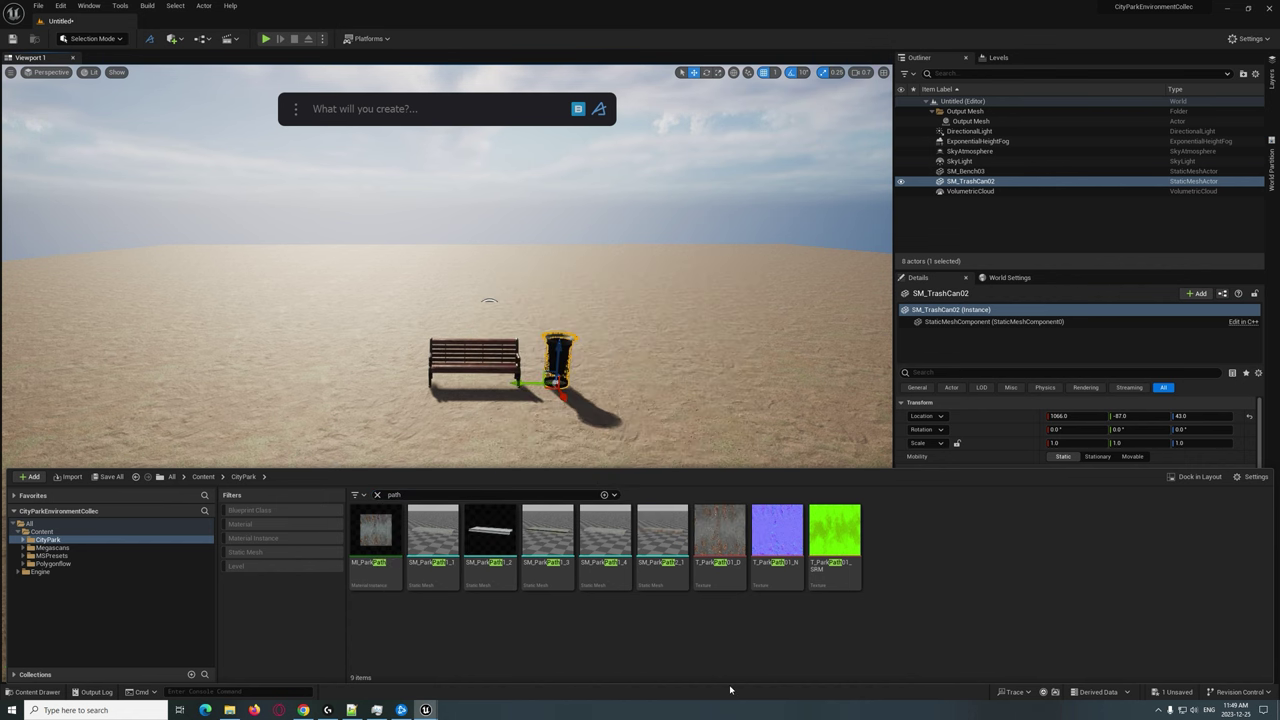
left_click_drag(673, 545, 600, 500)
key("e")
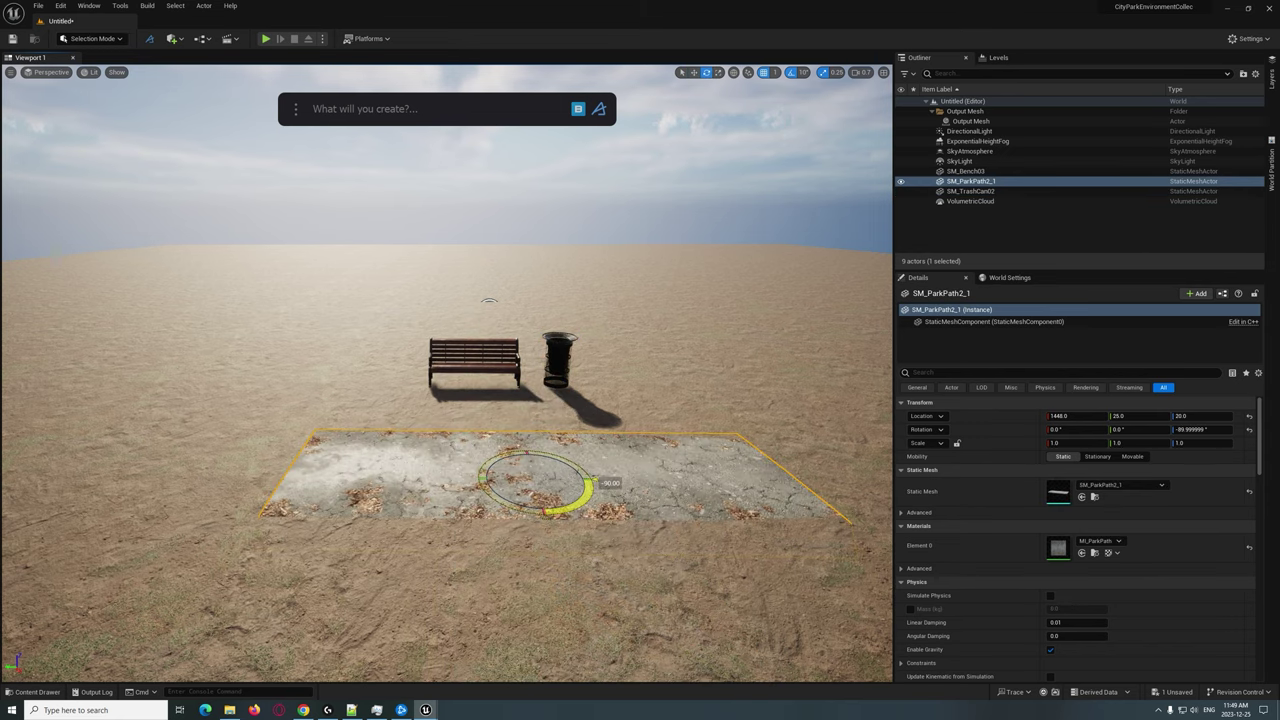
key("w")
right_click_drag(595, 482, 618, 500)
right_click_drag(487, 430, 487, 460)
key("s")
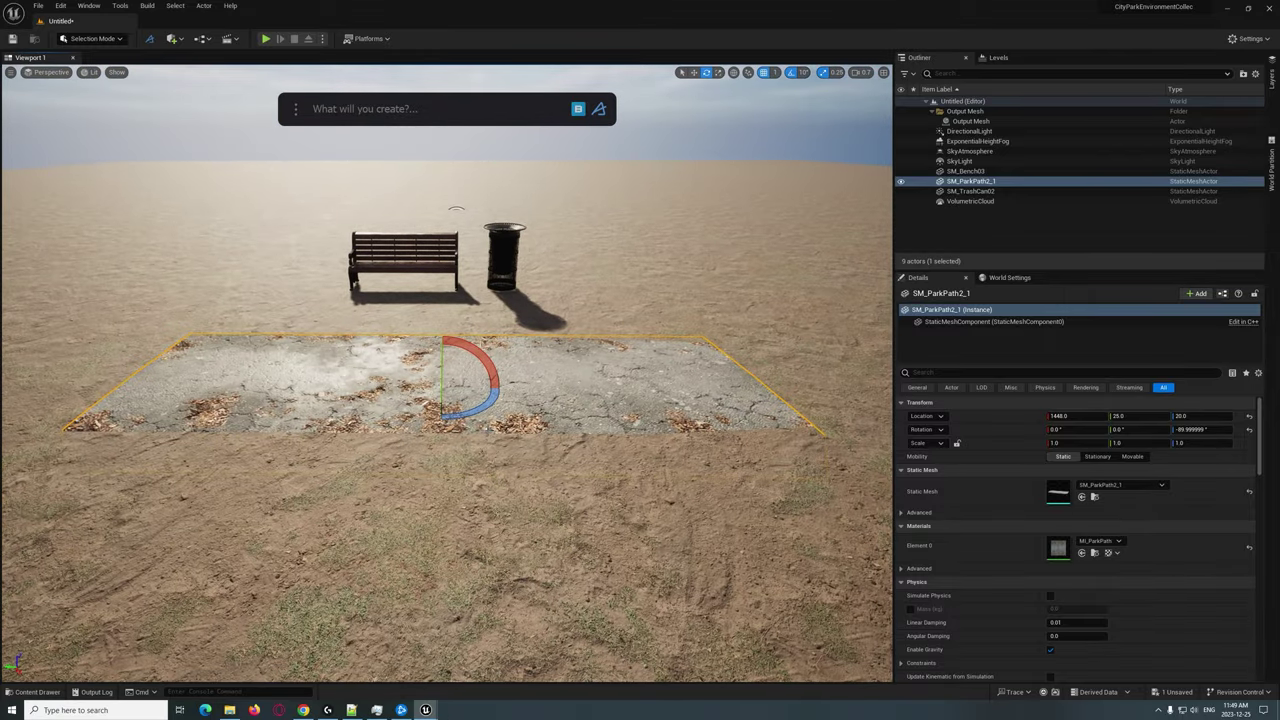
key("Delete")
- Place the SM_ParkPath1_4 mesh from the "path" results in front of the bench and rotate it 90° about Z
left_click(37, 691)
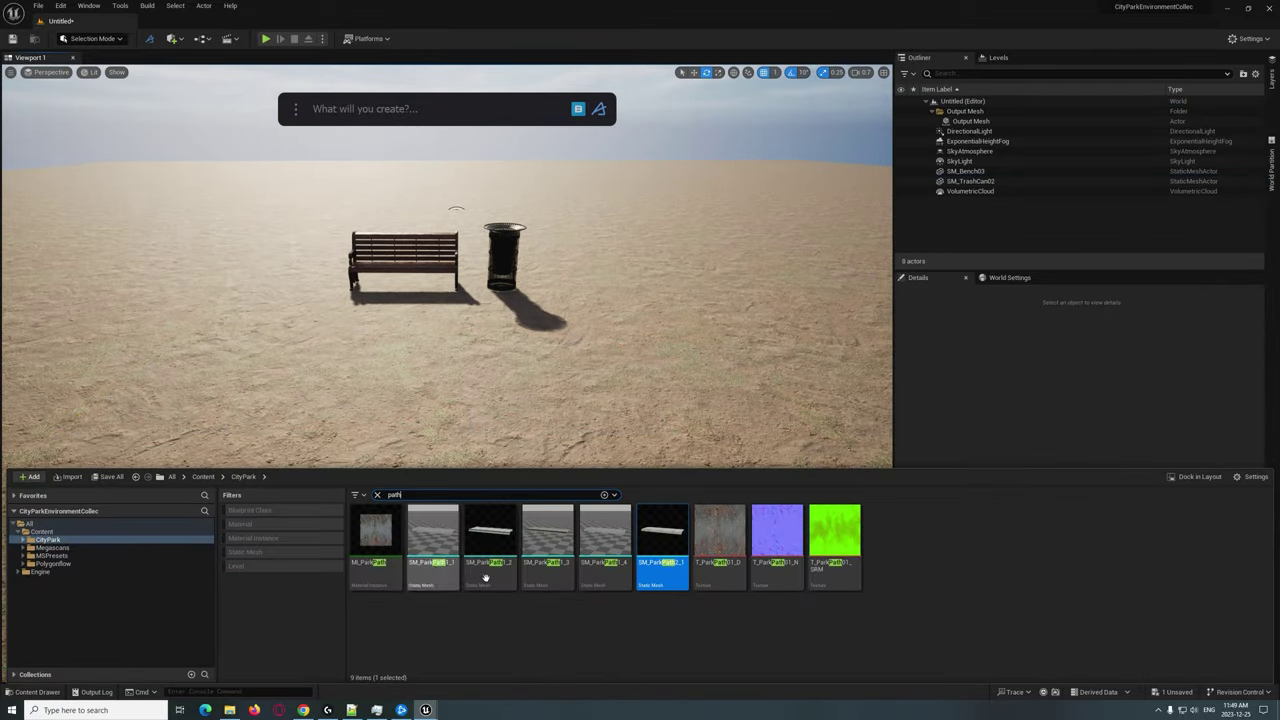
left_click_drag(576, 572, 473, 494)
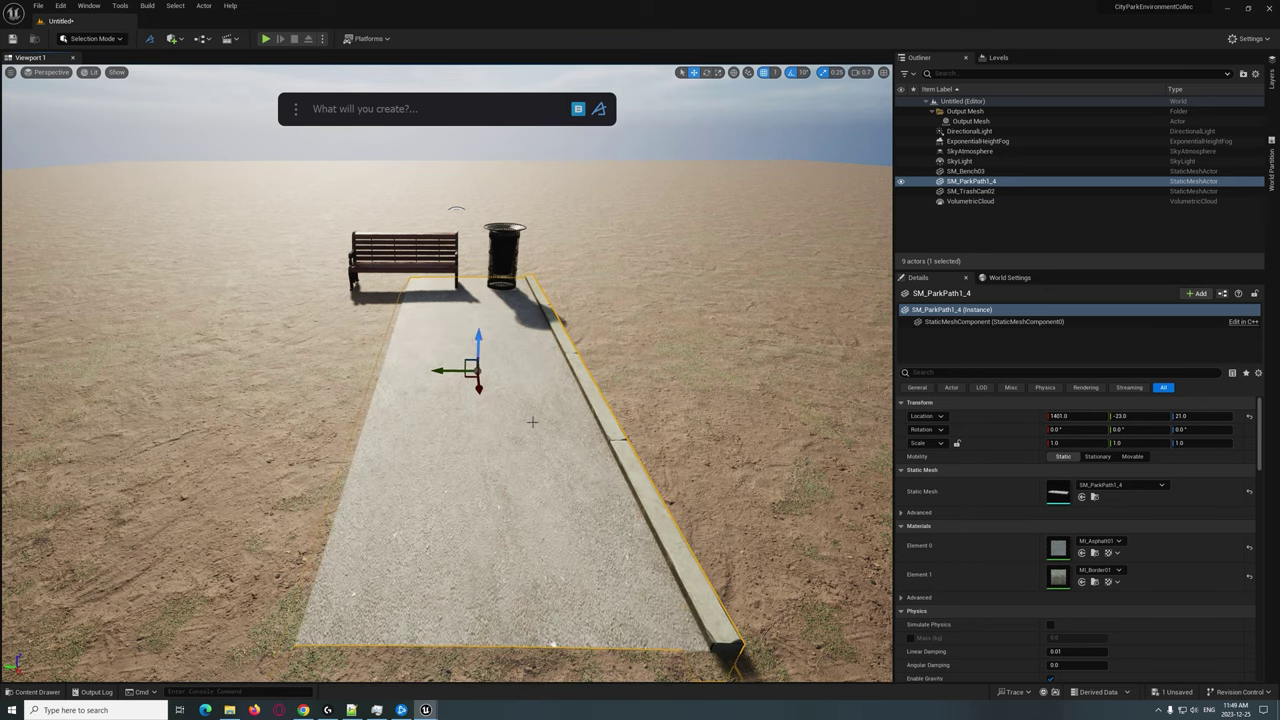
left_click_drag(450, 385, 480, 401)
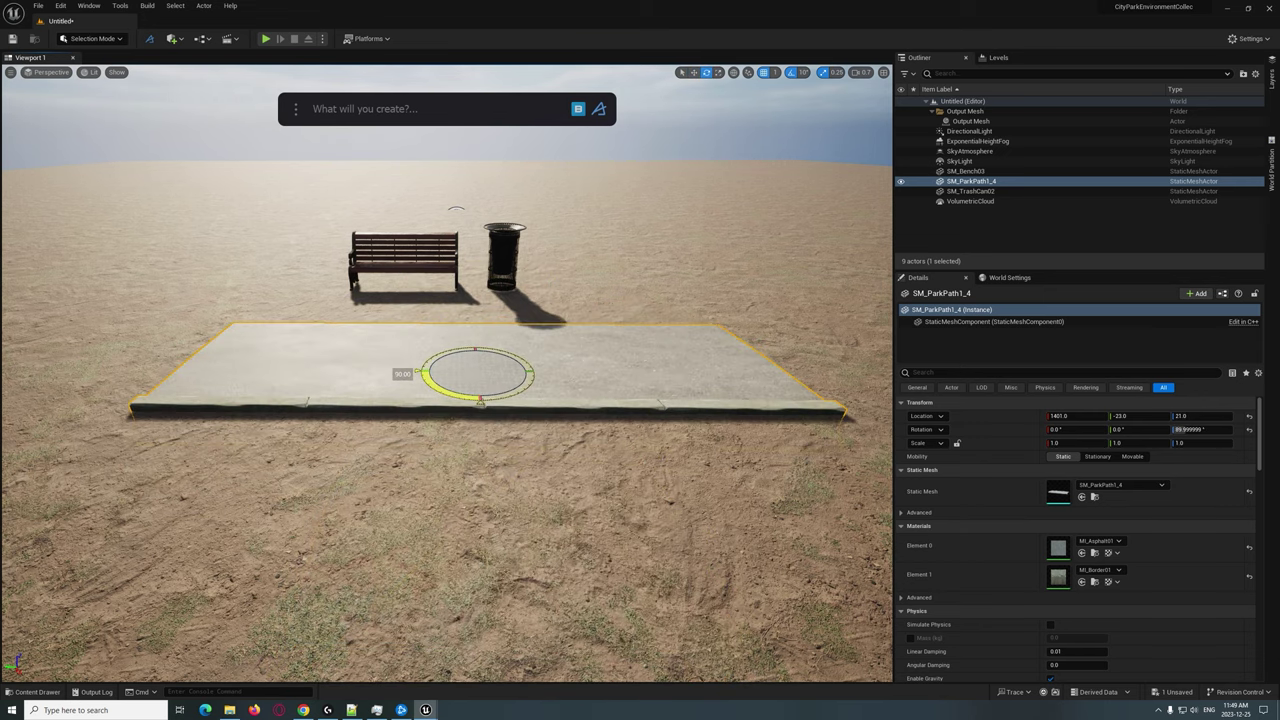
- Move the path segment up to the front of the bench at about X 1253, Y 63
right_click_drag(480, 401, 558, 366)
key("w")
left_click_drag(560, 367, 445, 394)
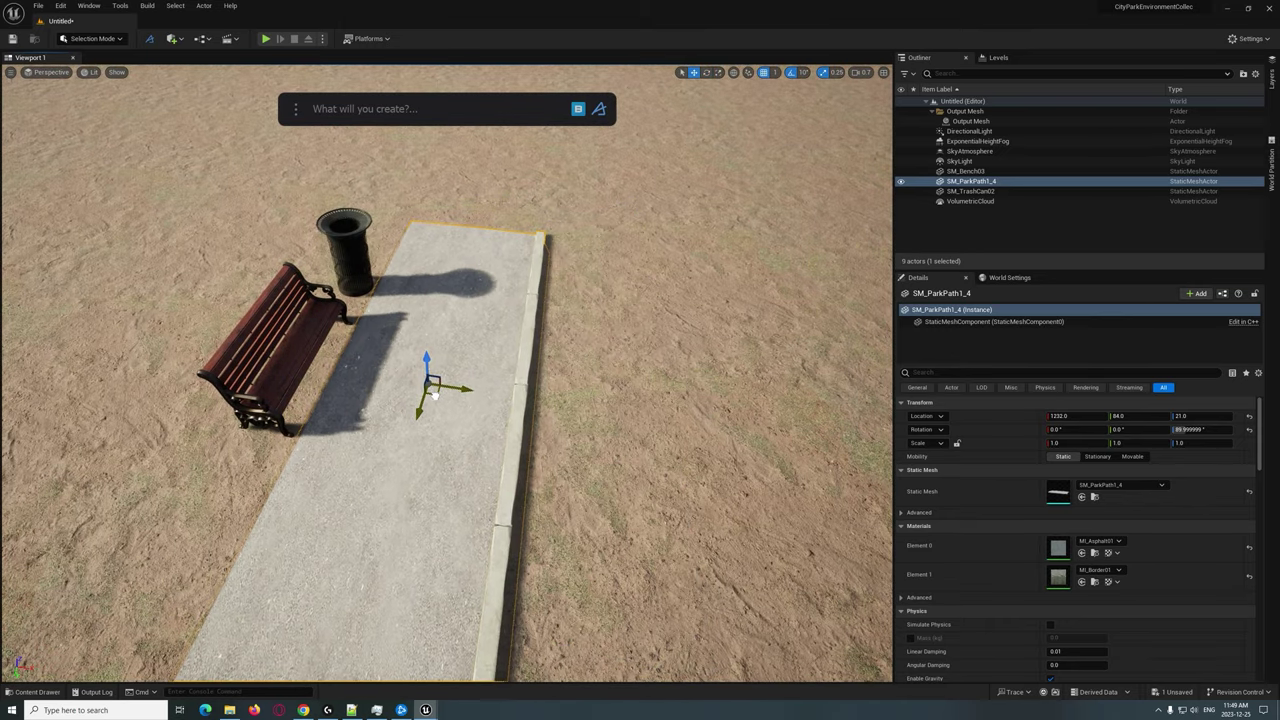
right_click_drag(456, 384, 585, 154)
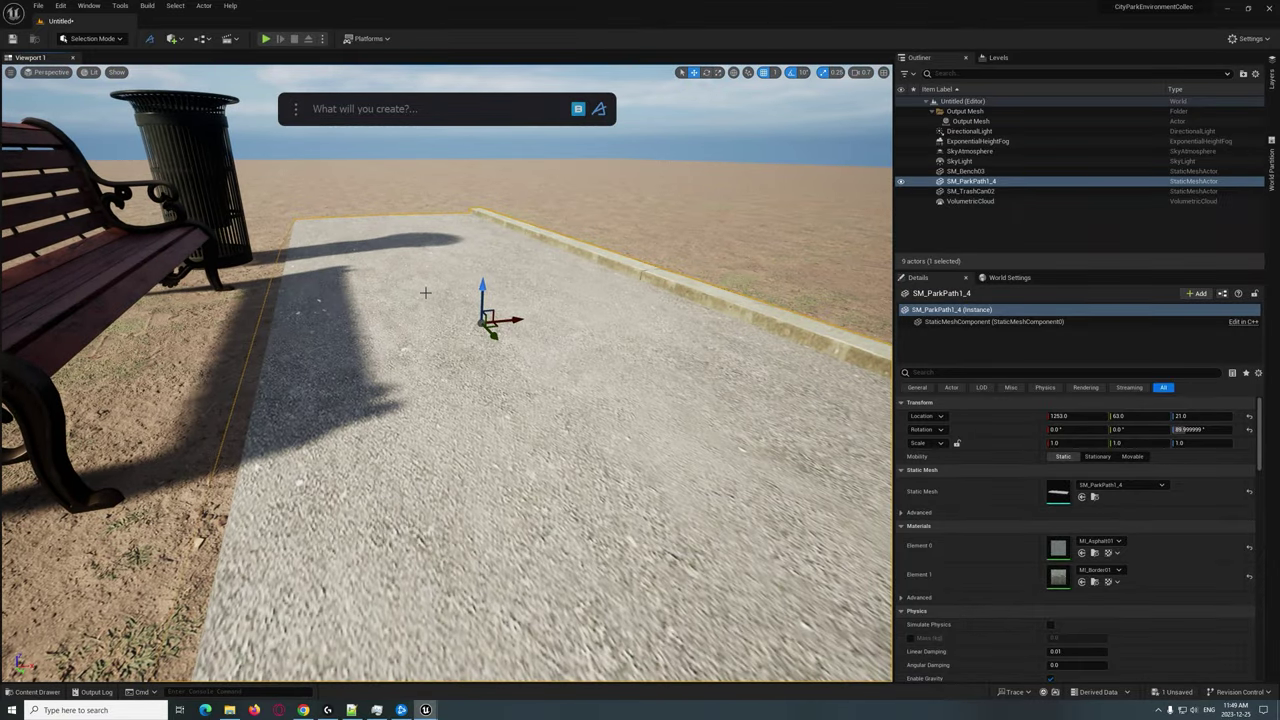
left_click_drag(486, 290, 484, 288)
- Duplicate the path segment along its length on the bench side and align the seam at about Y 863
right_click_drag(484, 288, 270, 300)
key("s")
right_click_drag(447, 480, 480, 520)
left_click_drag(460, 479, 265, 483, "alt")
key("w")
right_click_drag(265, 483, 200, 560)
right_click_drag(250, 302, 227, 300)
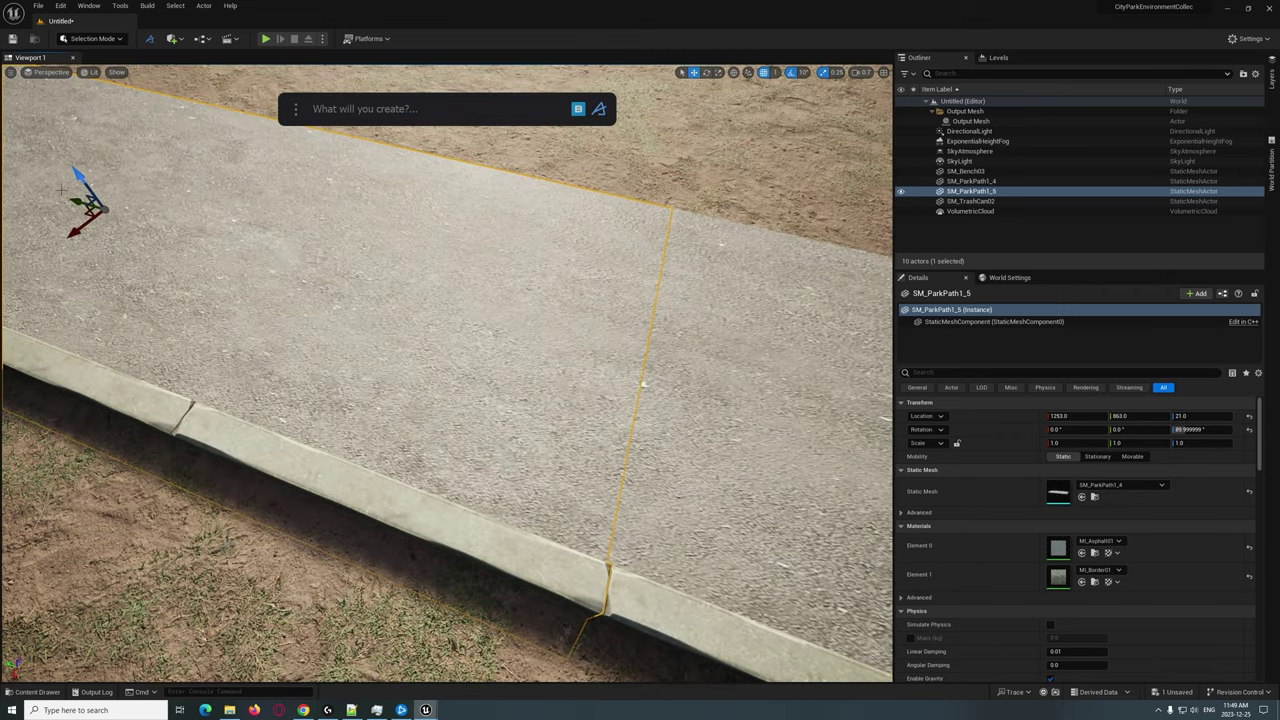
left_click_drag(77, 201, 79, 201)
- Duplicate the original path segment past the trash can and align the seam at about Y -739
key("s")
right_click_drag(428, 306, 517, 312)
left_click(461, 372)
left_click_drag(374, 323, 830, 368, "alt")
key("d")
right_click_drag(714, 321, 712, 320)
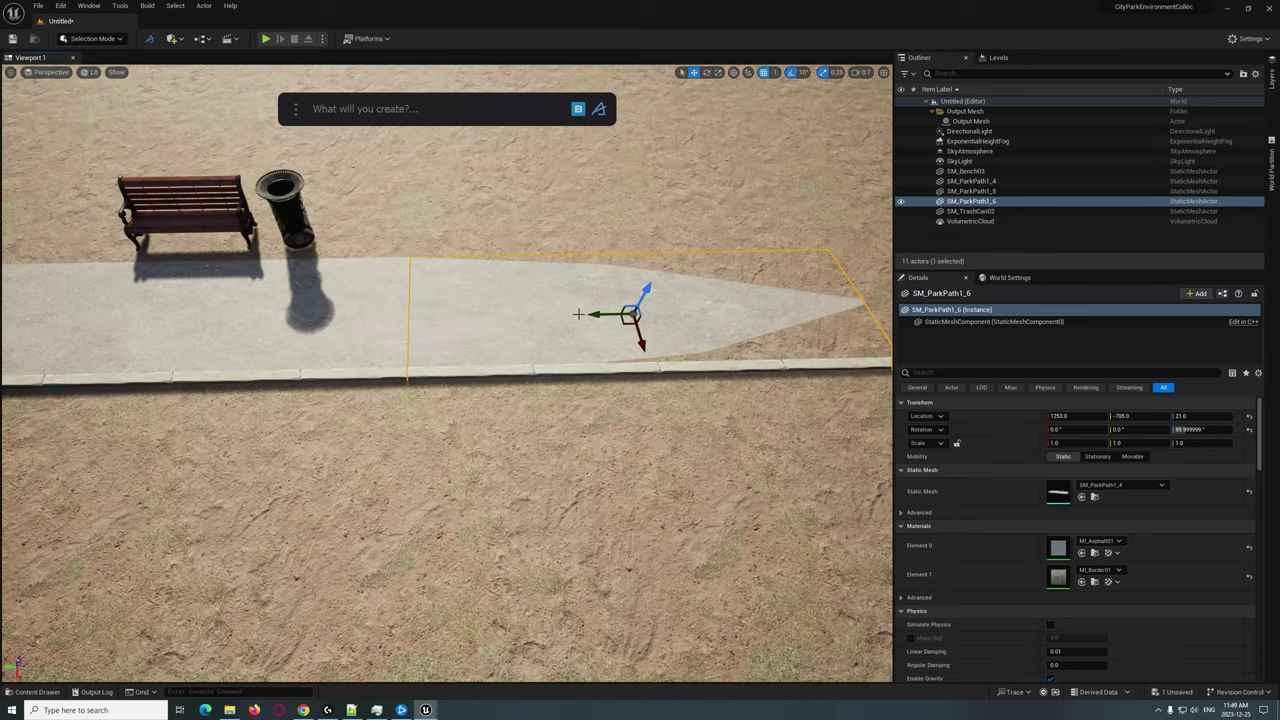
left_click_drag(598, 316, 617, 318)
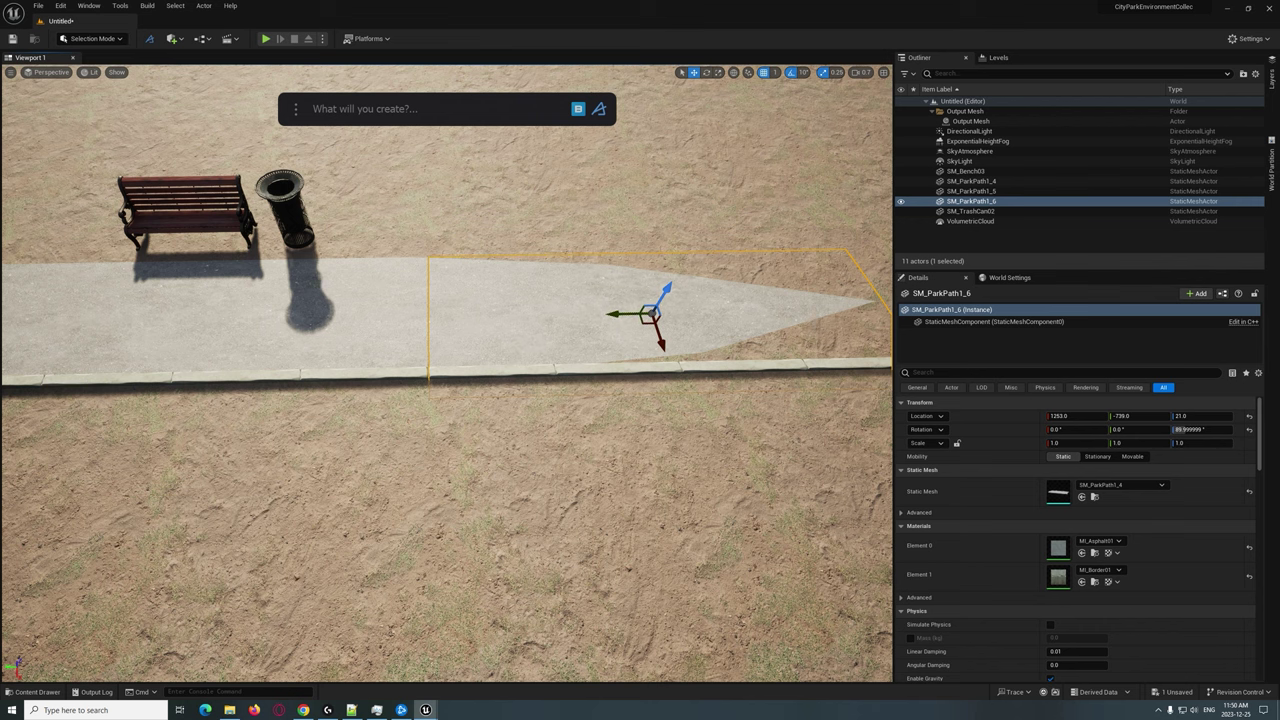
key("w")
right_click_drag(640, 318, 797, 194)
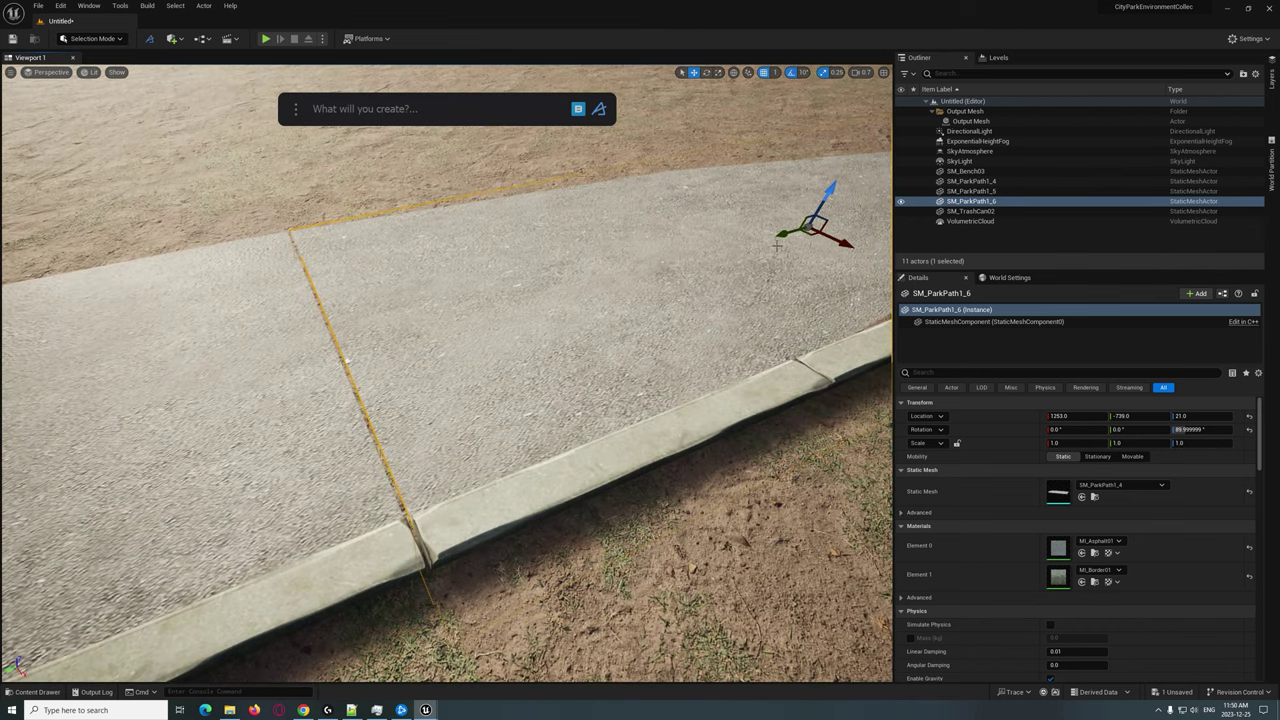
left_click_drag(780, 235, 776, 235)
- Reopen the terrain's Terrain Generator settings and set both Turbulence and Height to 0.0
key("s")
right_click_drag(776, 235, 728, 192)
left_click(461, 287)
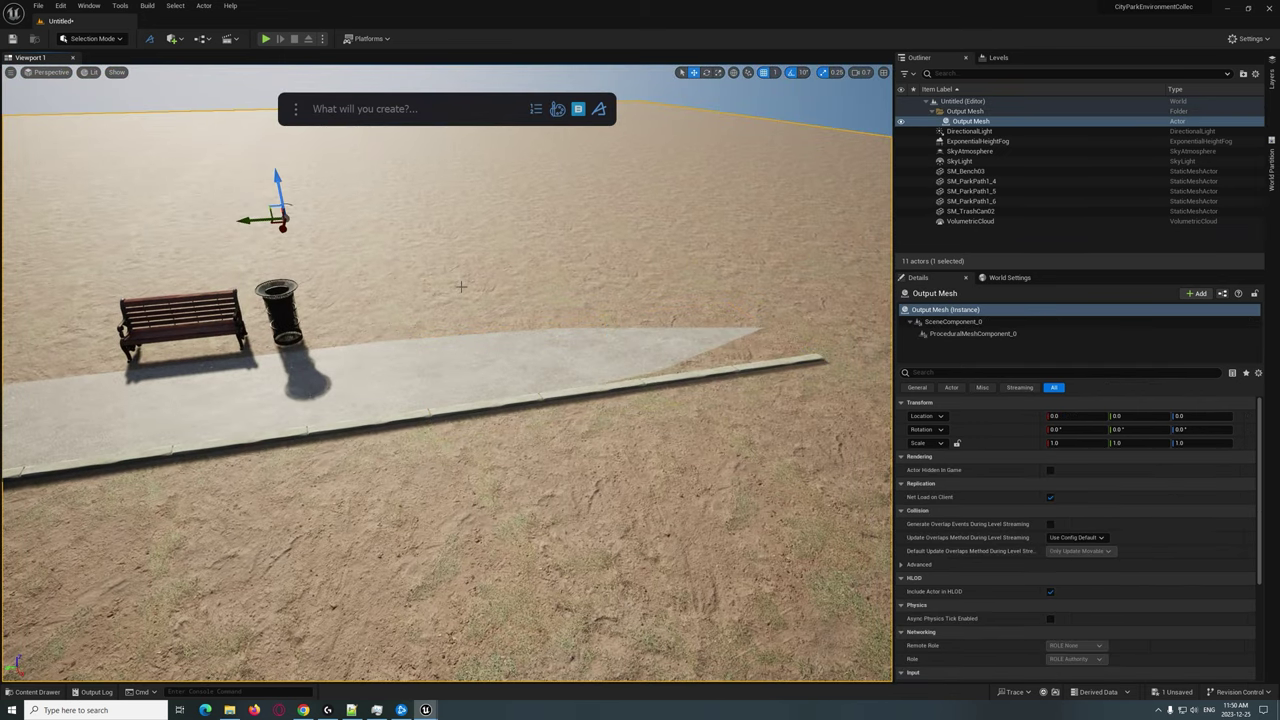
left_click(537, 112)
left_click_drag(688, 112, 438, 129)
scroll(454, 266, "down", 1)
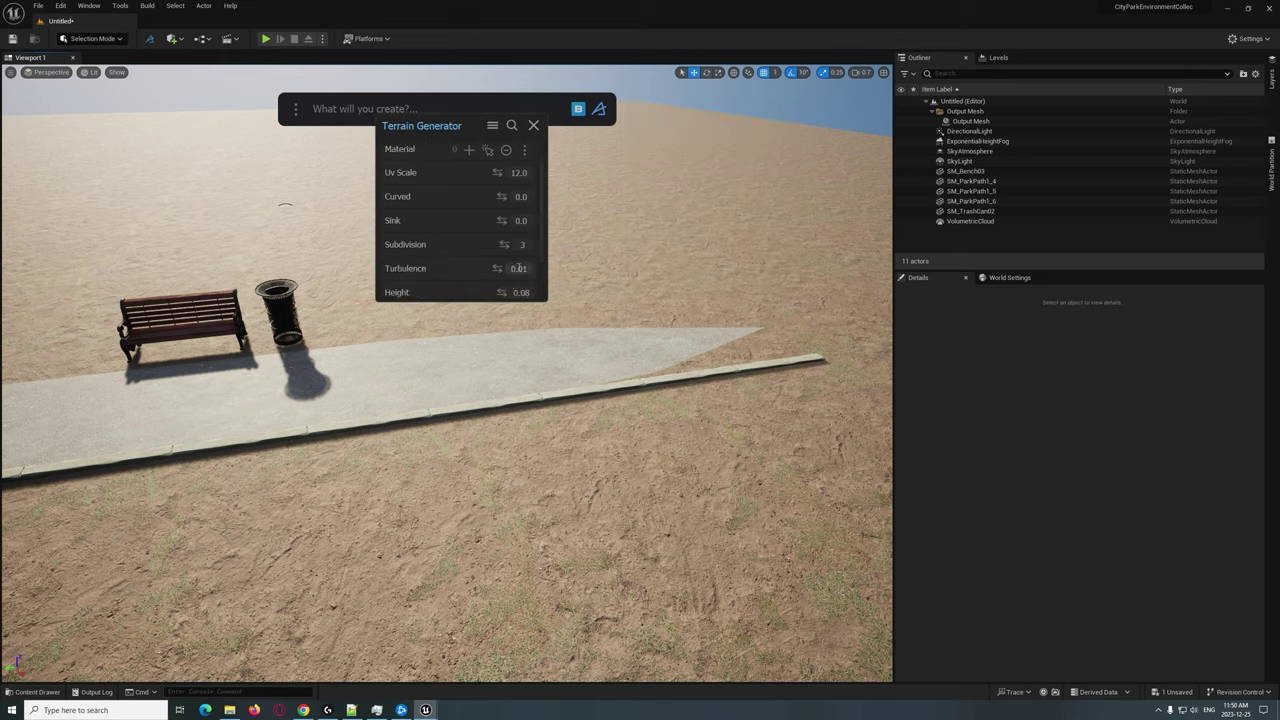
key("Return")
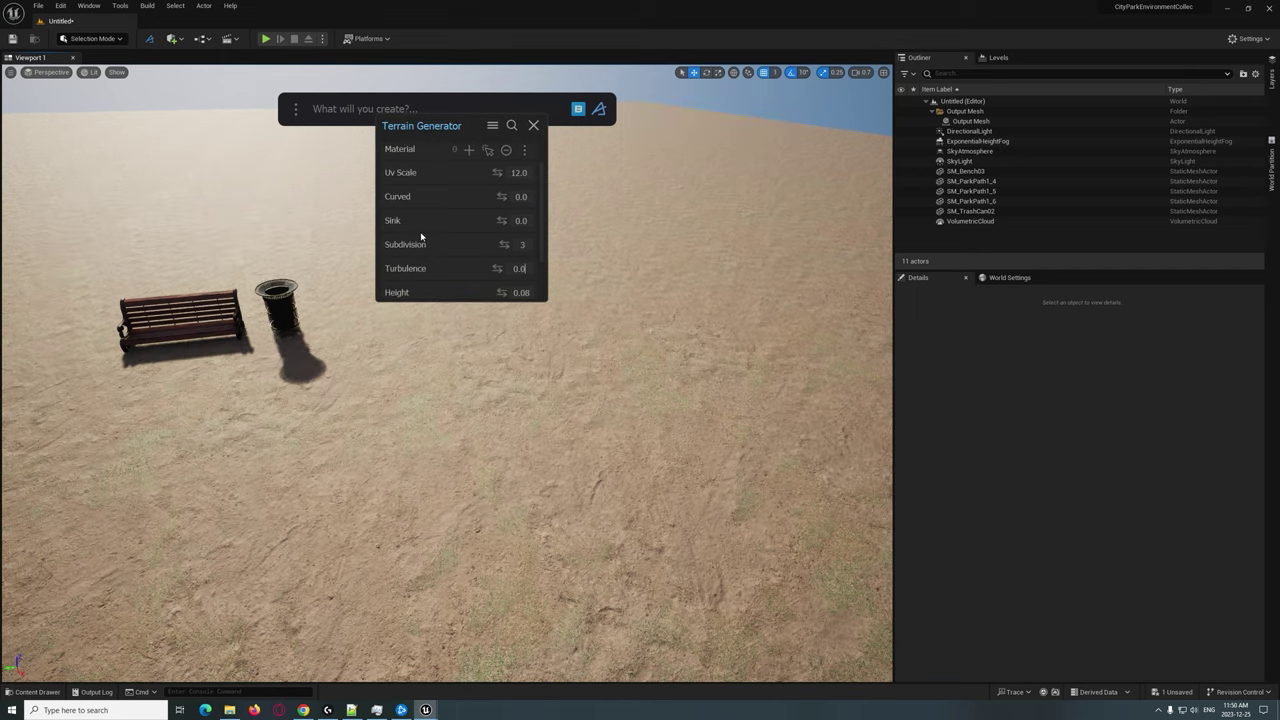
scroll(527, 257, "down", 1)
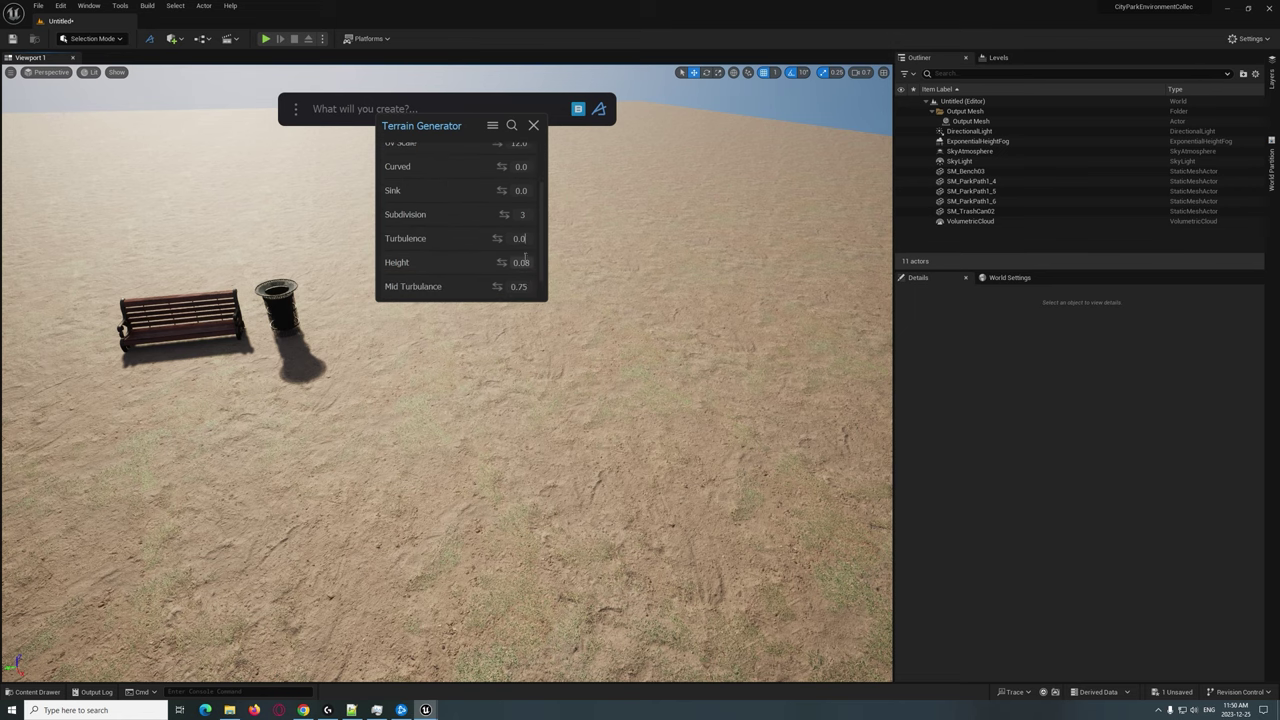
type("0.0")
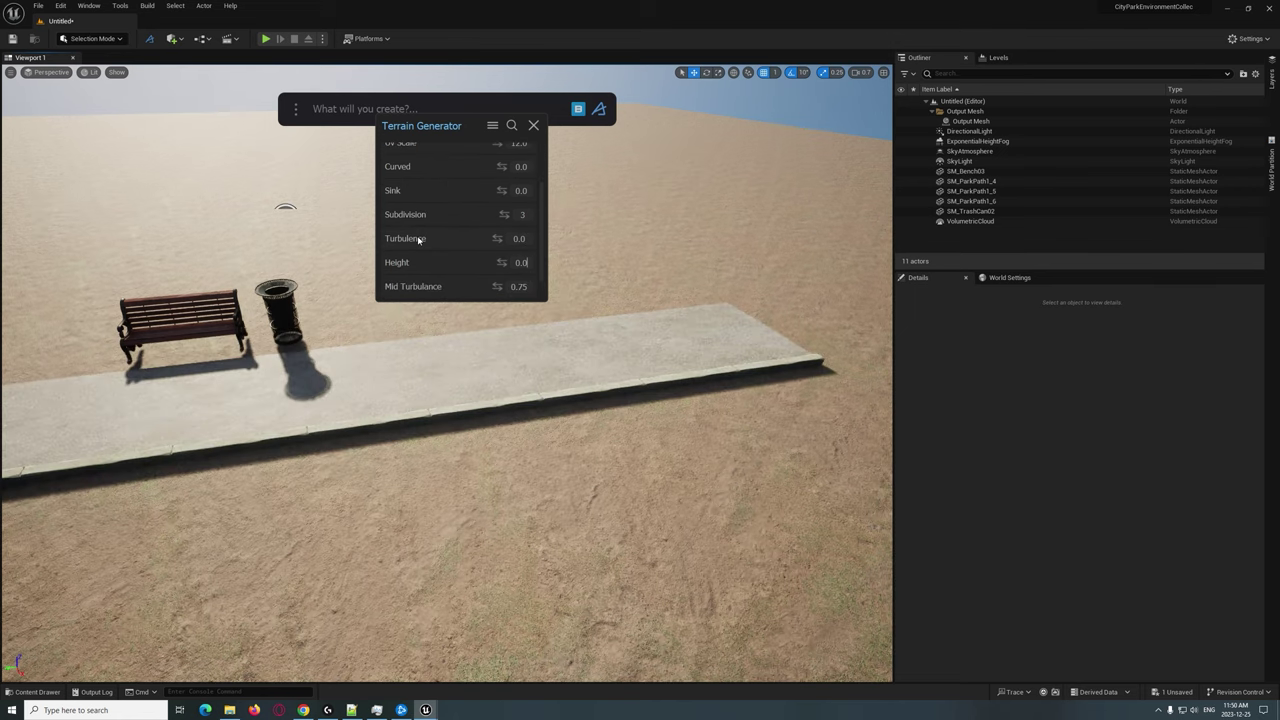
- Select all three path segments and lower them into the terrain to a Z location of 11
mouse_move(293, 356)
right_mouse_down()
mouse_move(325, 385)
mouse_move(385, 400)
mouse_move(500, 325)
mouse_move(390, 345)
mouse_move(450, 350)
mouse_move(200, 372)
mouse_move(280, 366)
right_mouse_up()
left_click(225, 516)
left_click(646, 349, "ctrl")
left_click(396, 366, "ctrl")
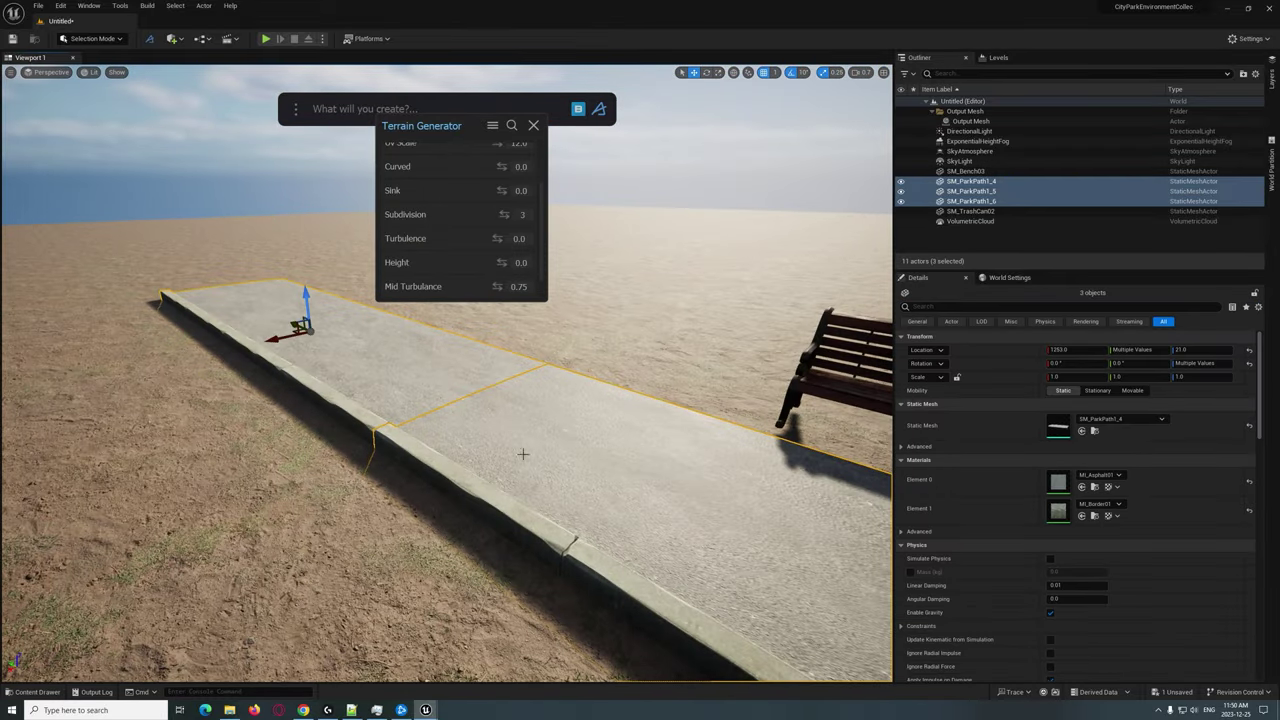
right_click_drag(523, 451, 562, 445)
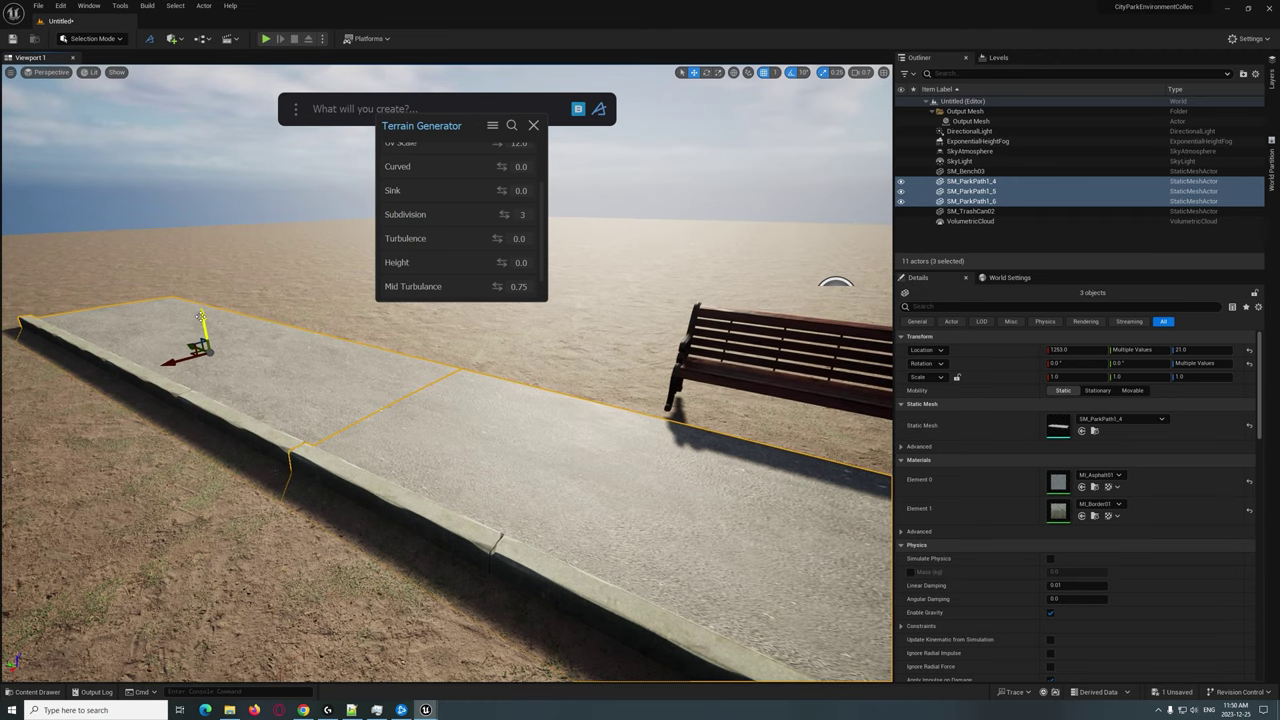
left_click_drag(201, 316, 206, 324)
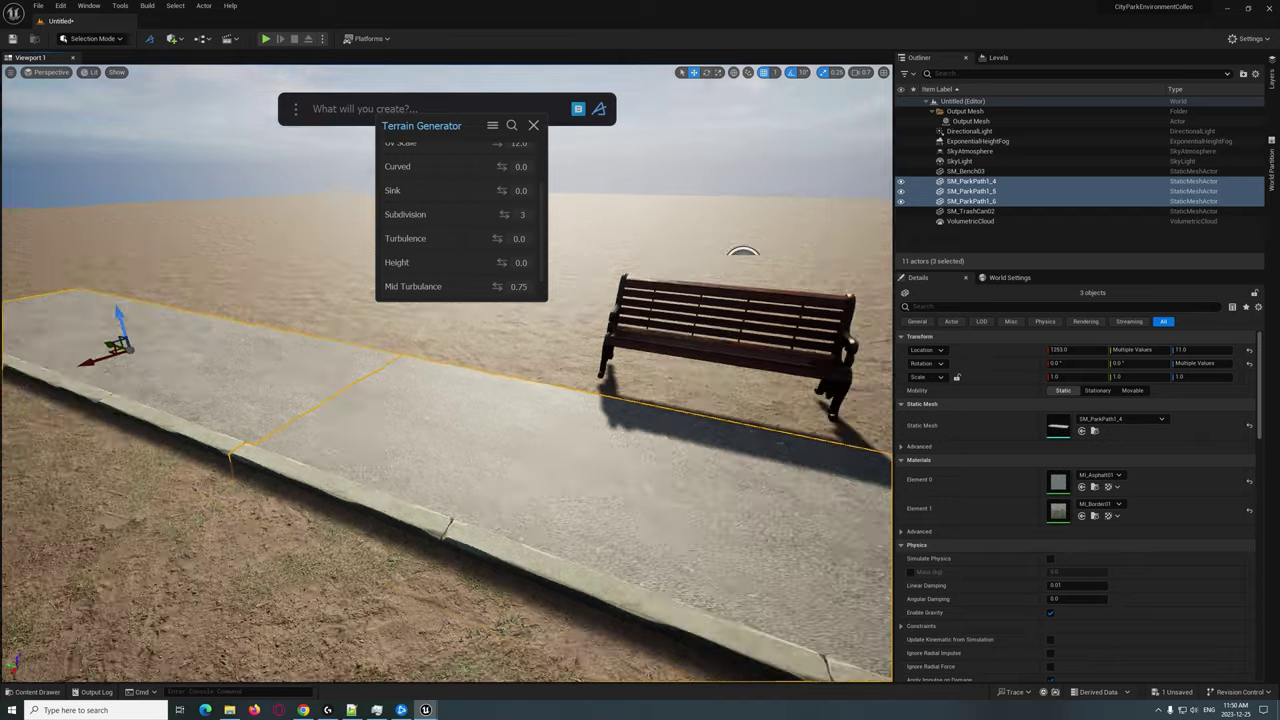